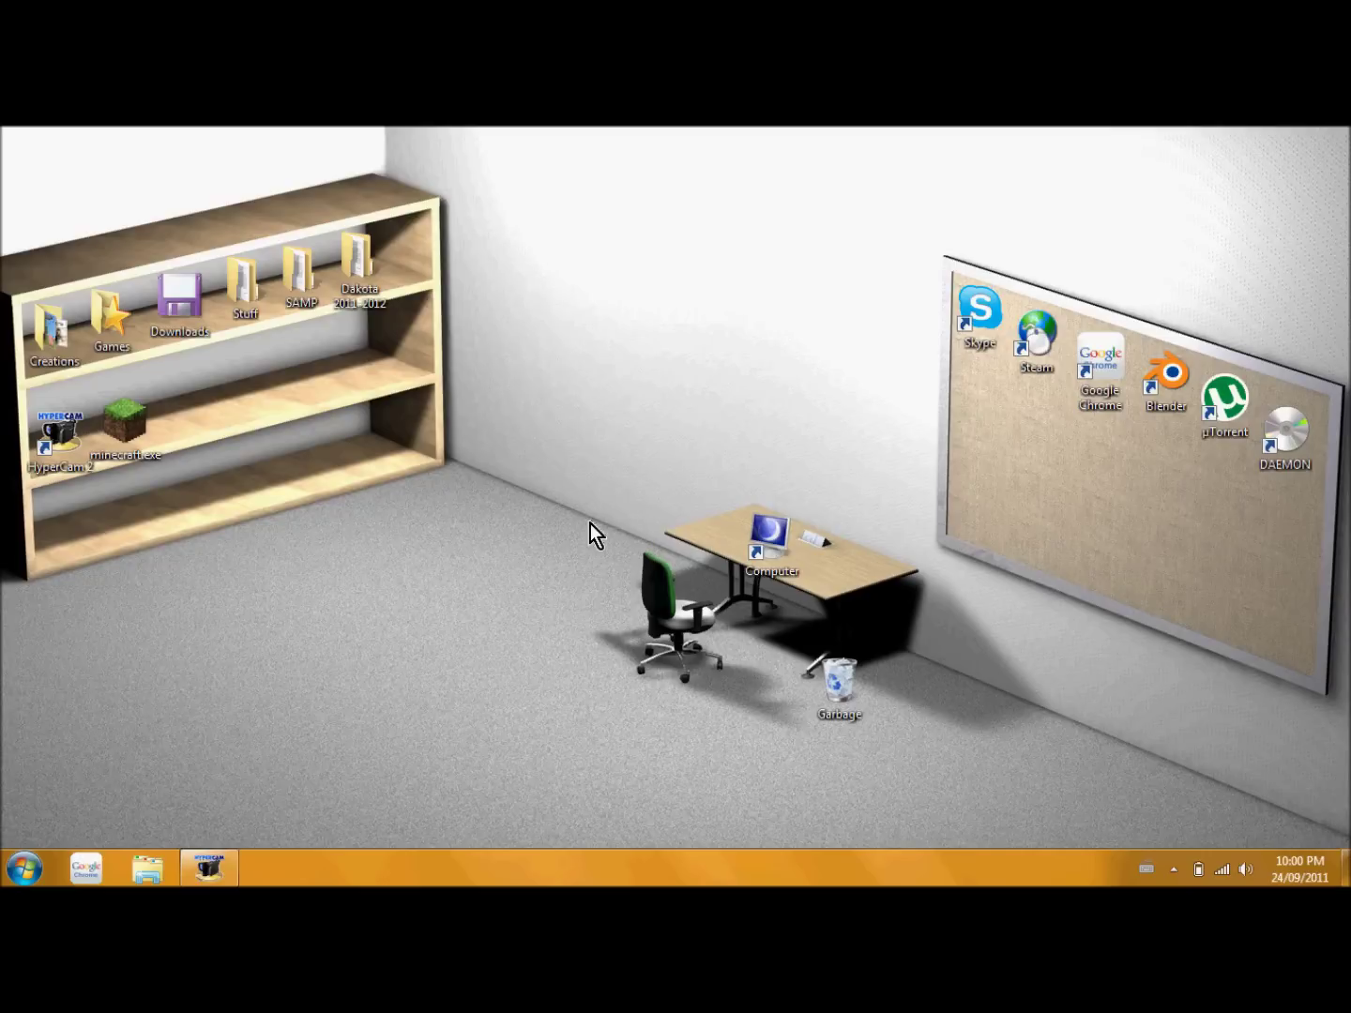
left_click(86, 872)
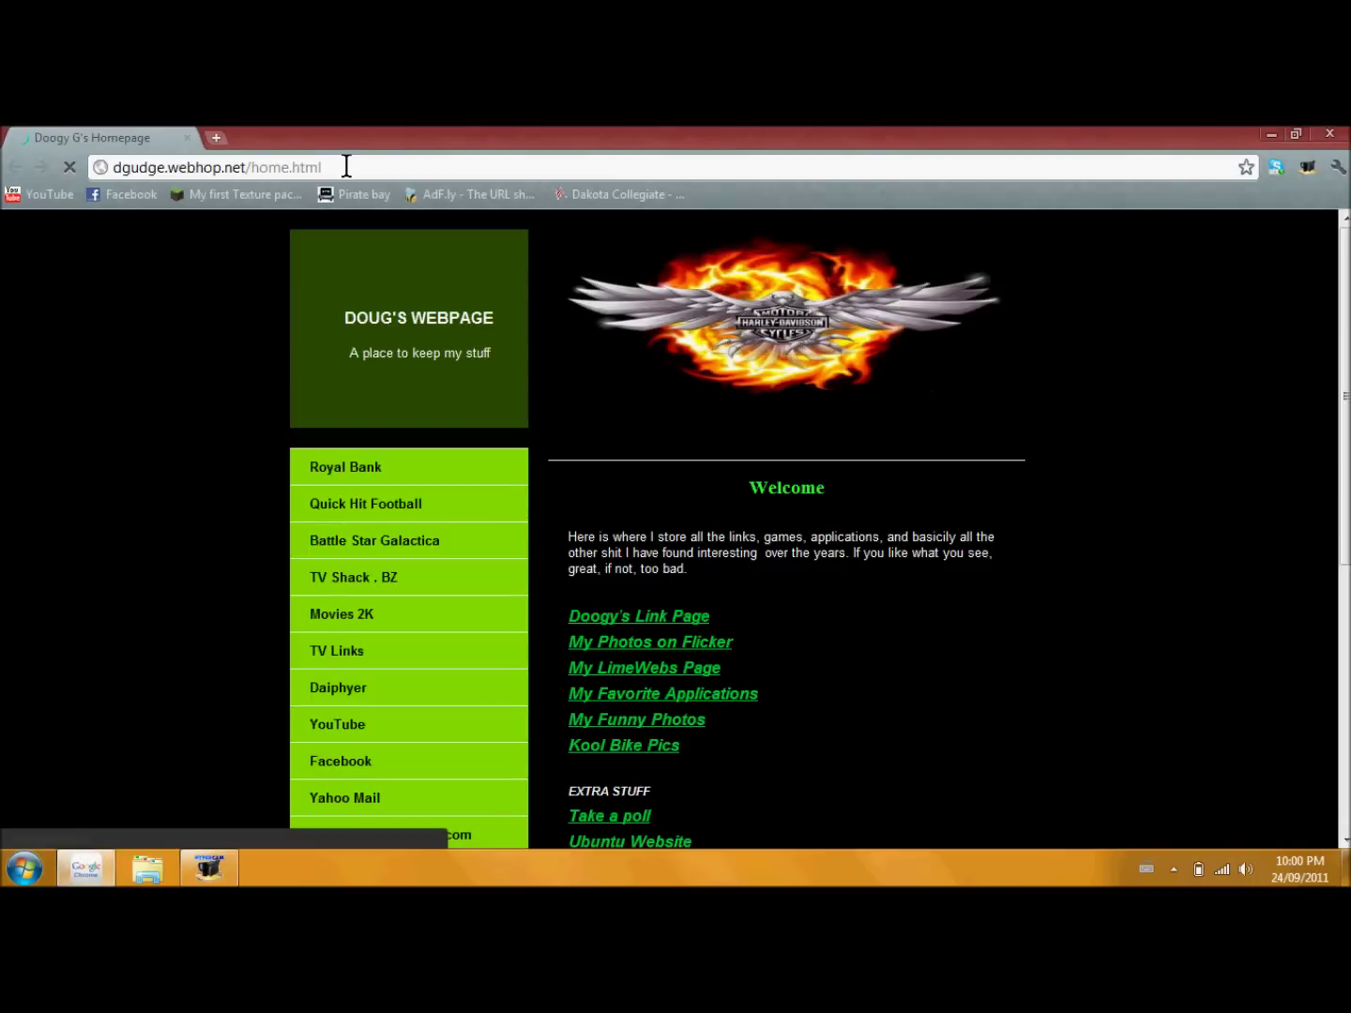
left_click(346, 165)
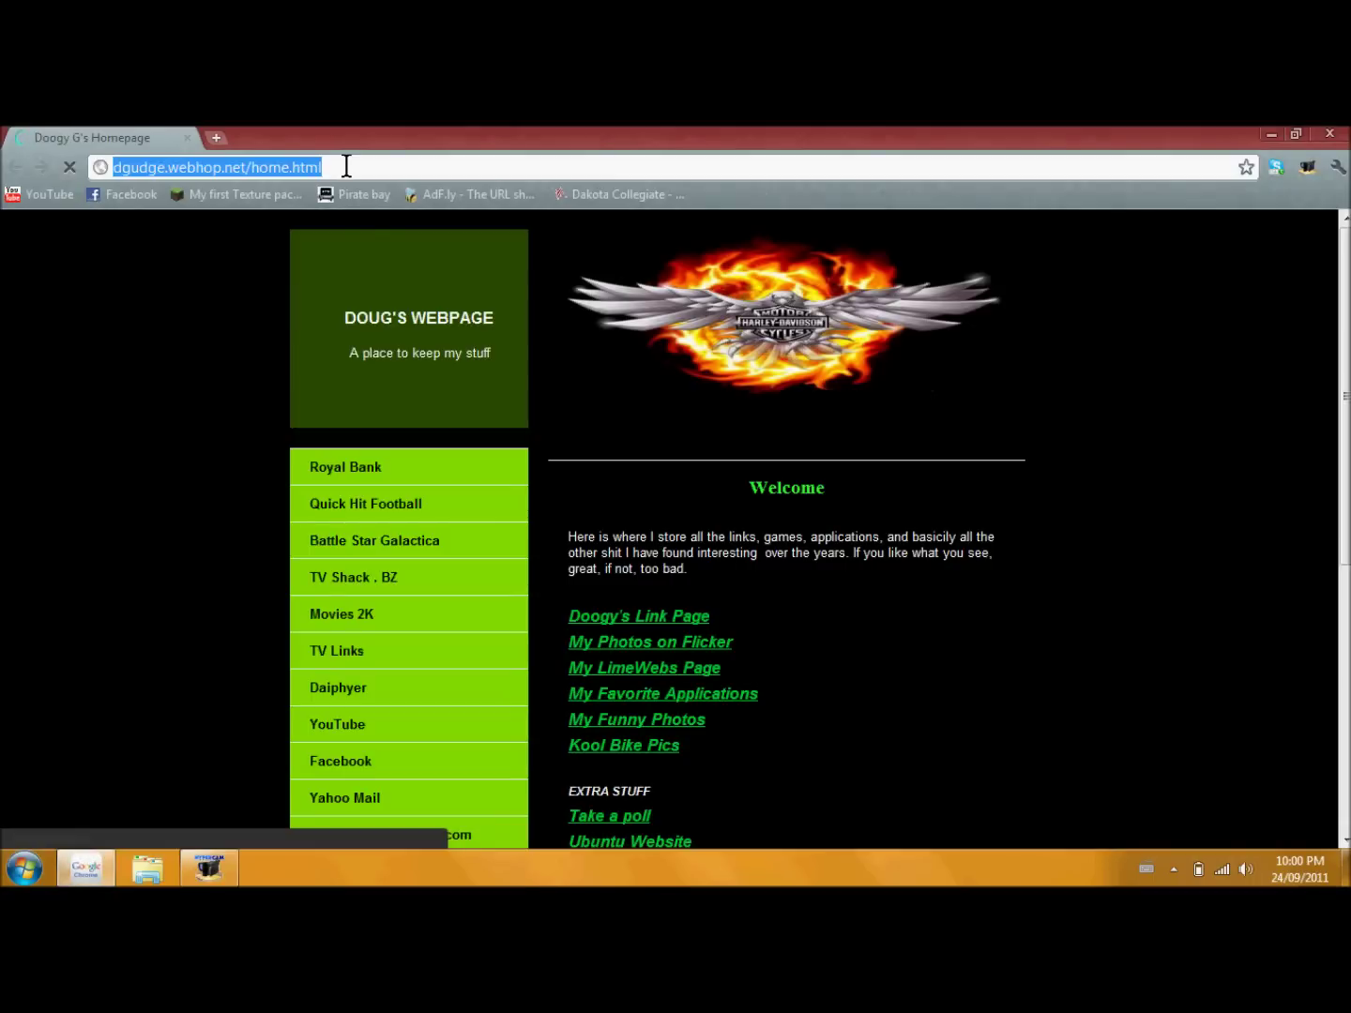
type("www.minec")
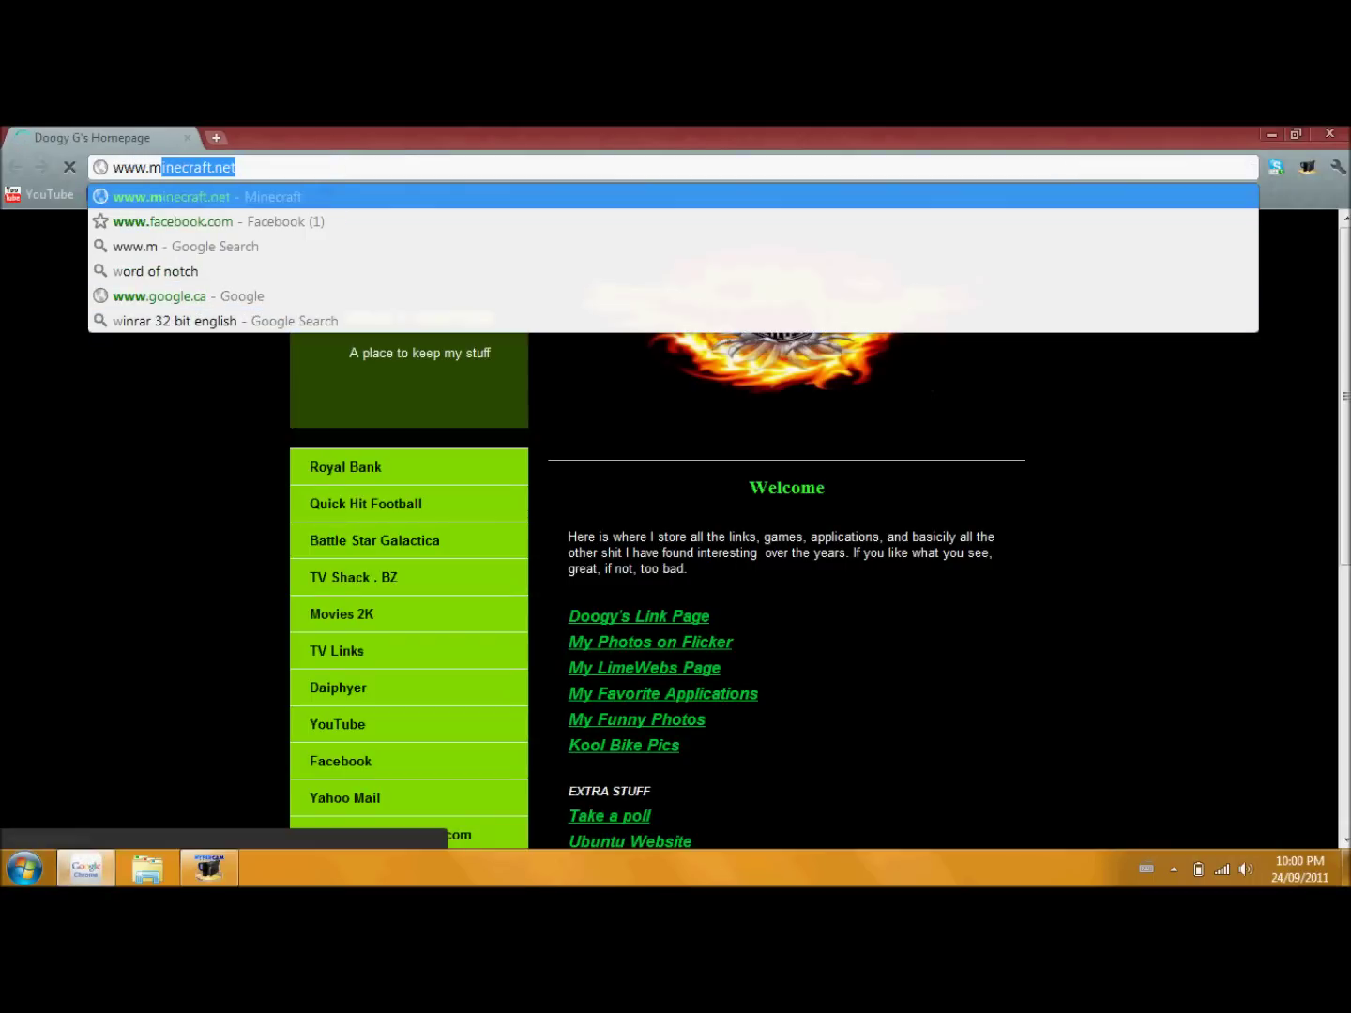
type("r")
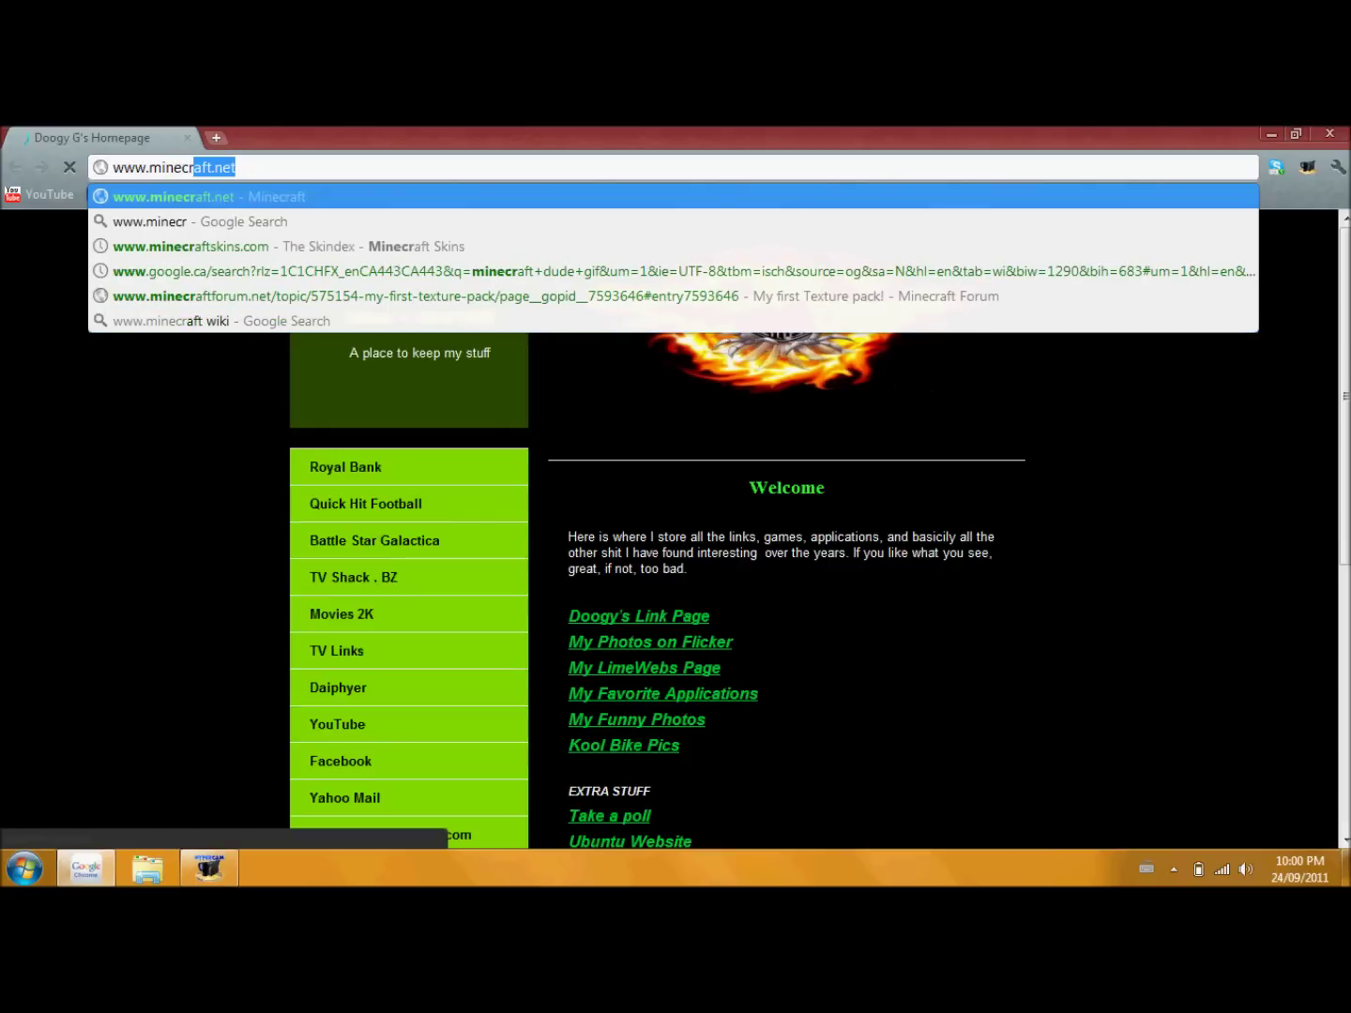
type("aftskins.com")
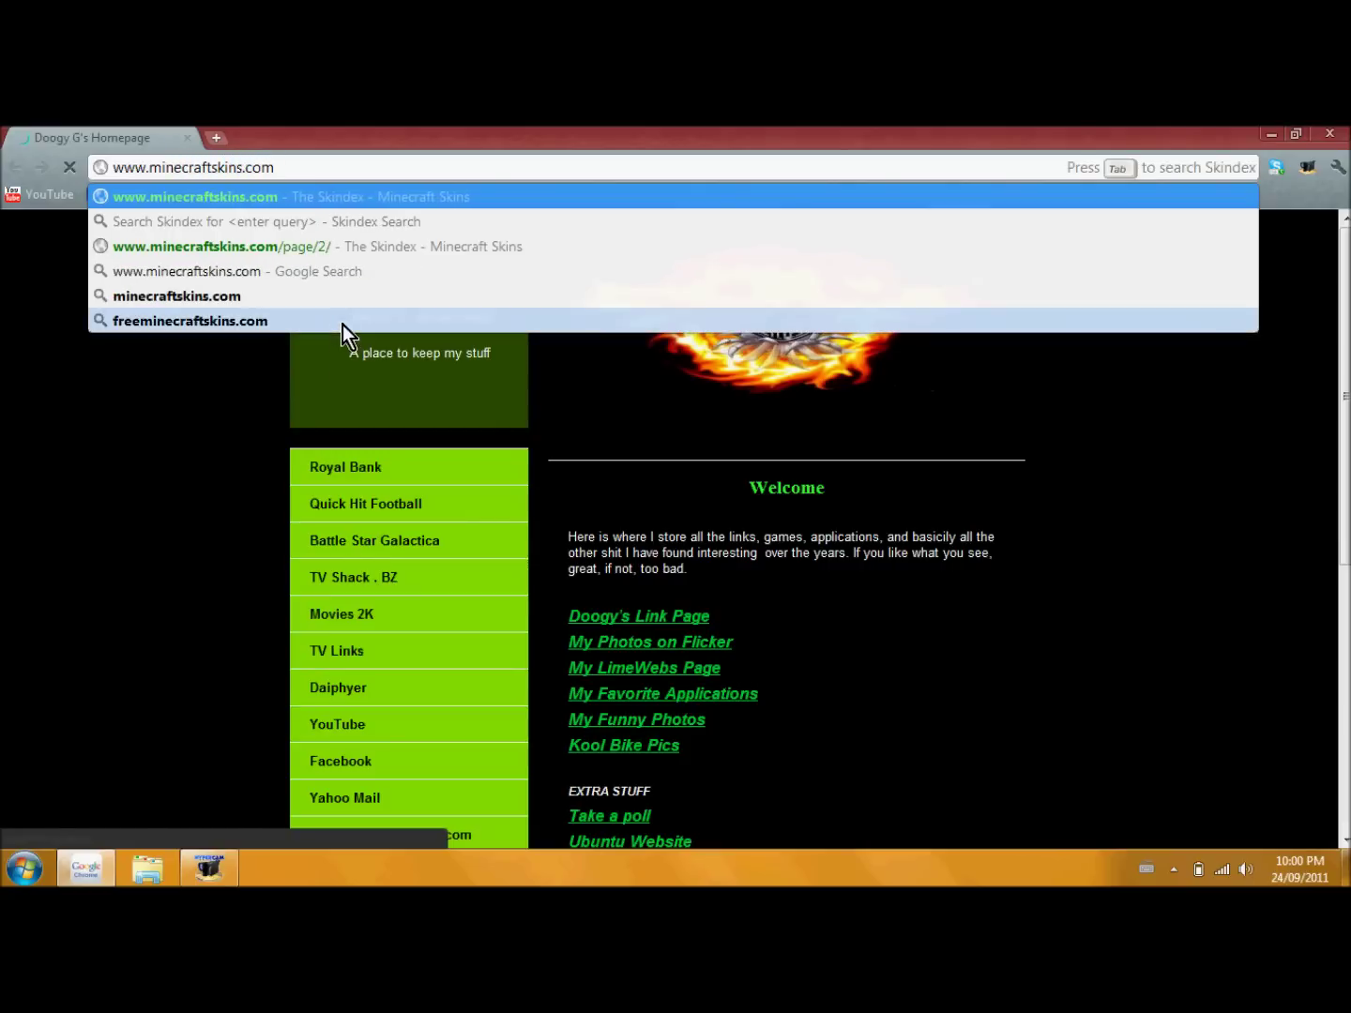
key("Return")
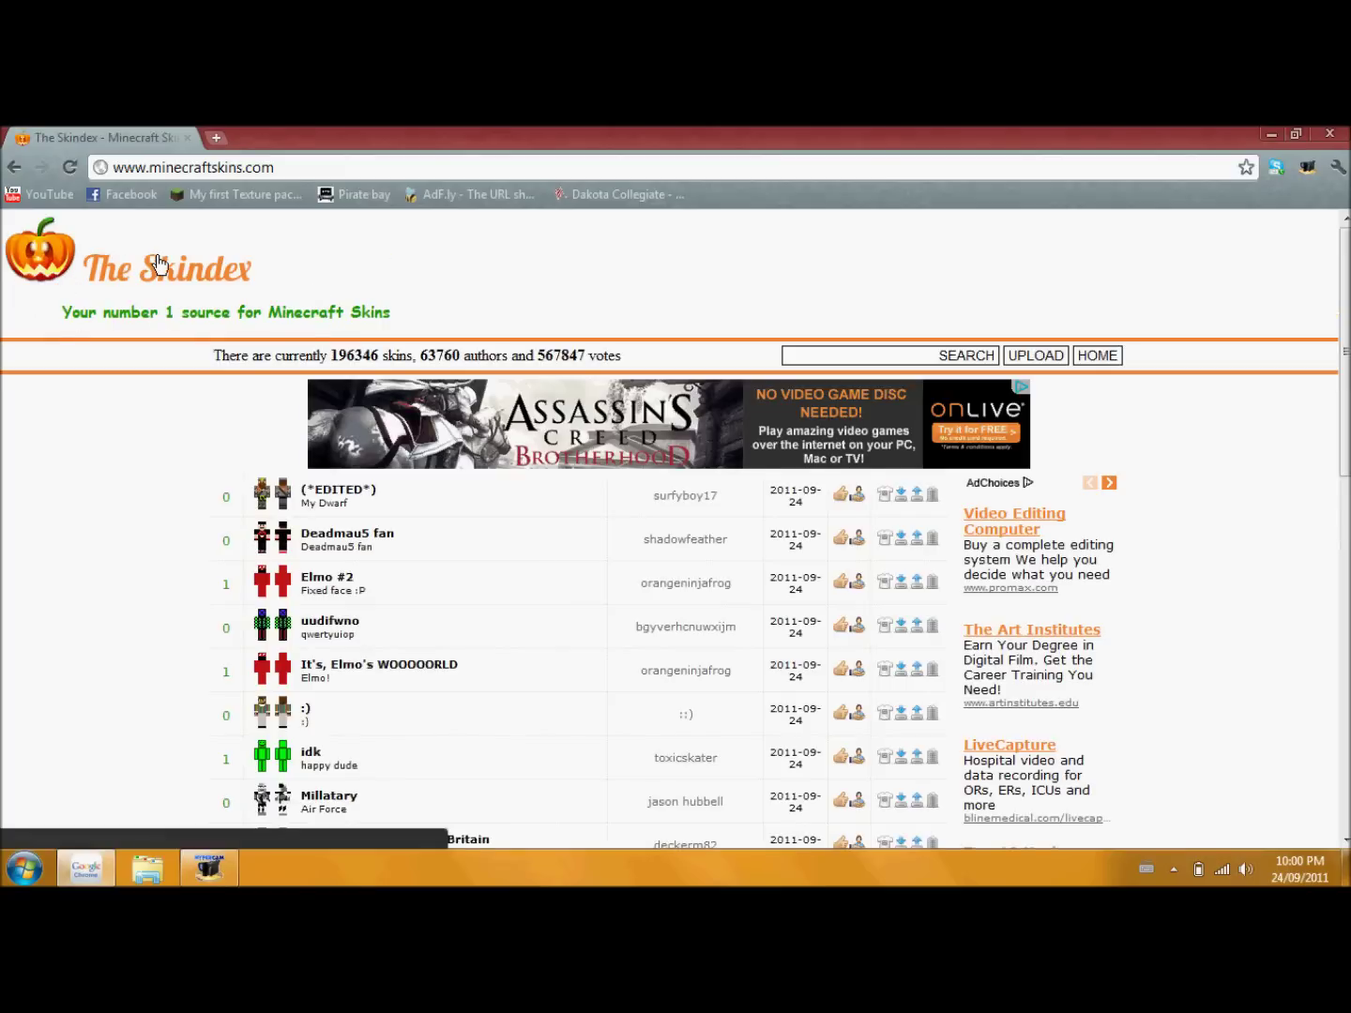
scroll(279, 537, "down", 2)
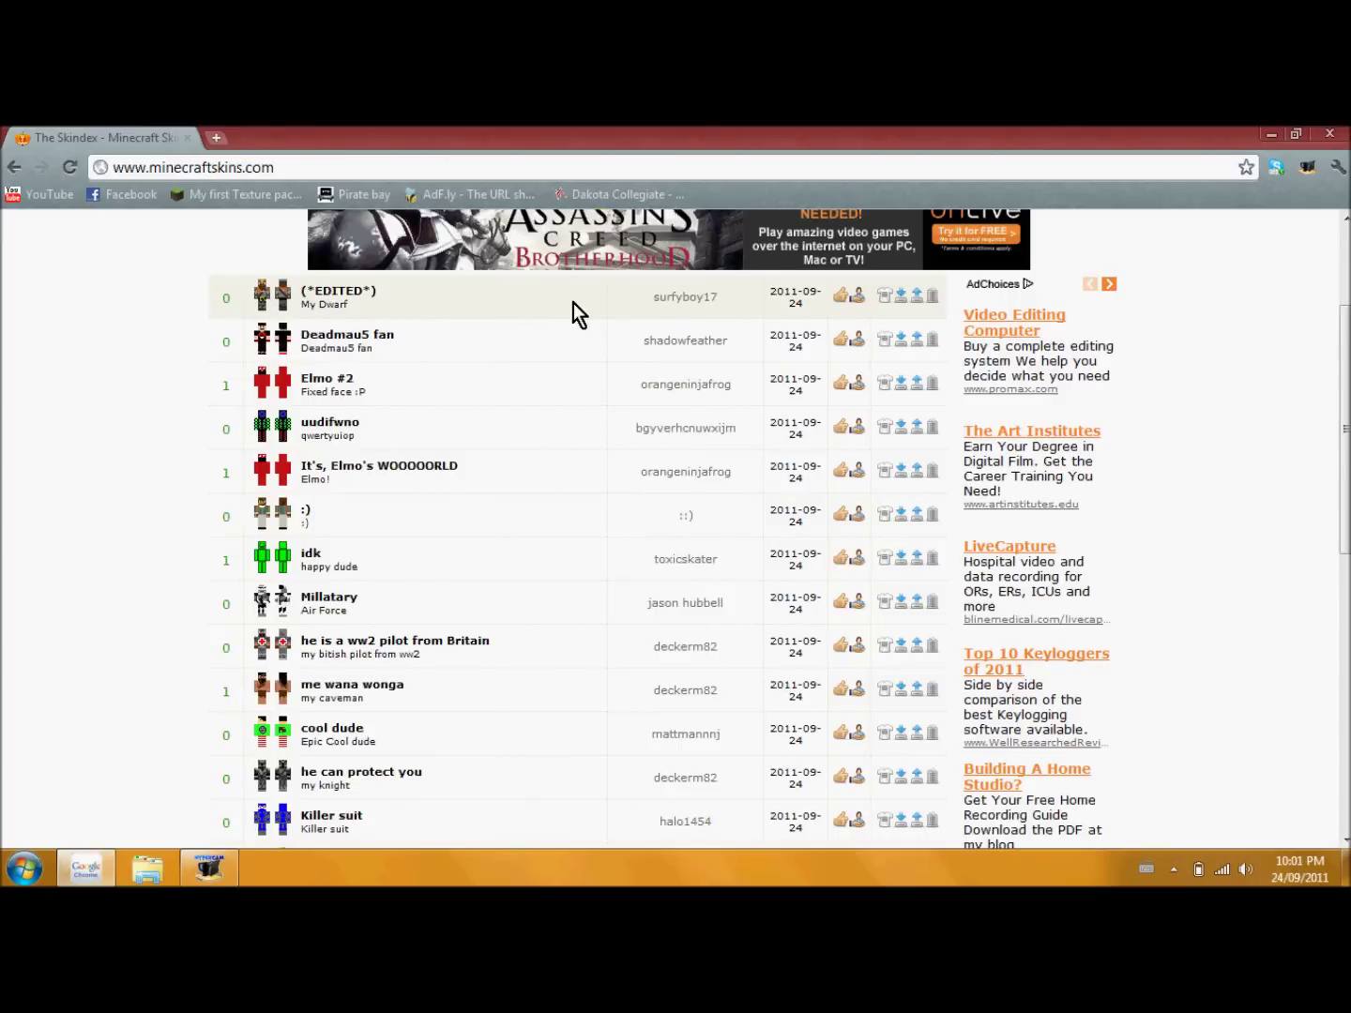
left_click(266, 299)
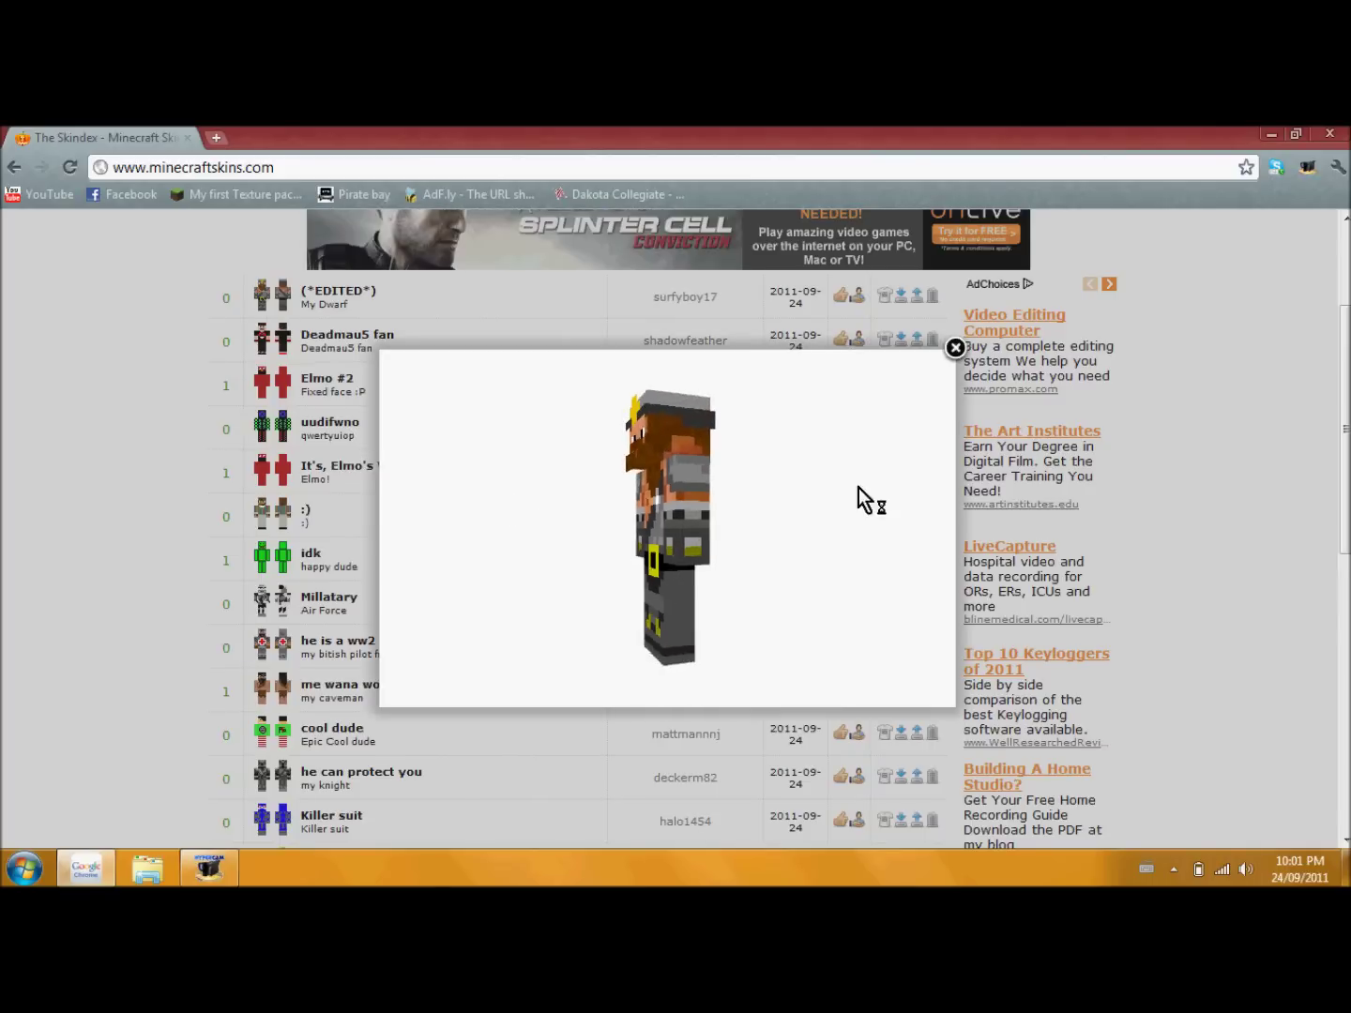
Step: Close the 3D preview and download the (*EDITED*) skin as (-EDITED-).png
left_click(955, 349)
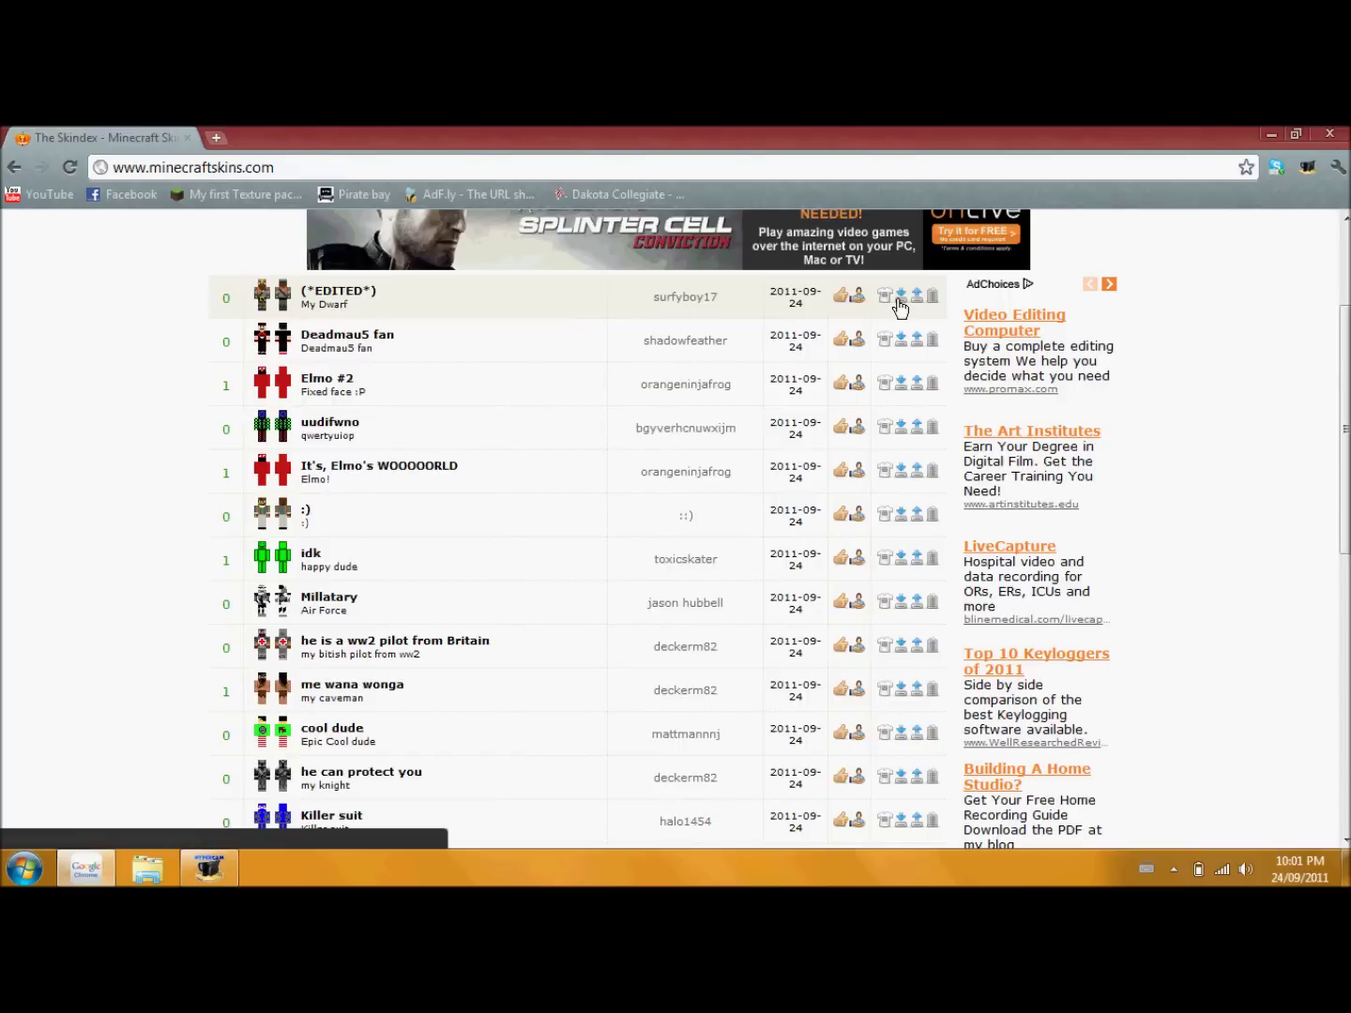
left_click(899, 300)
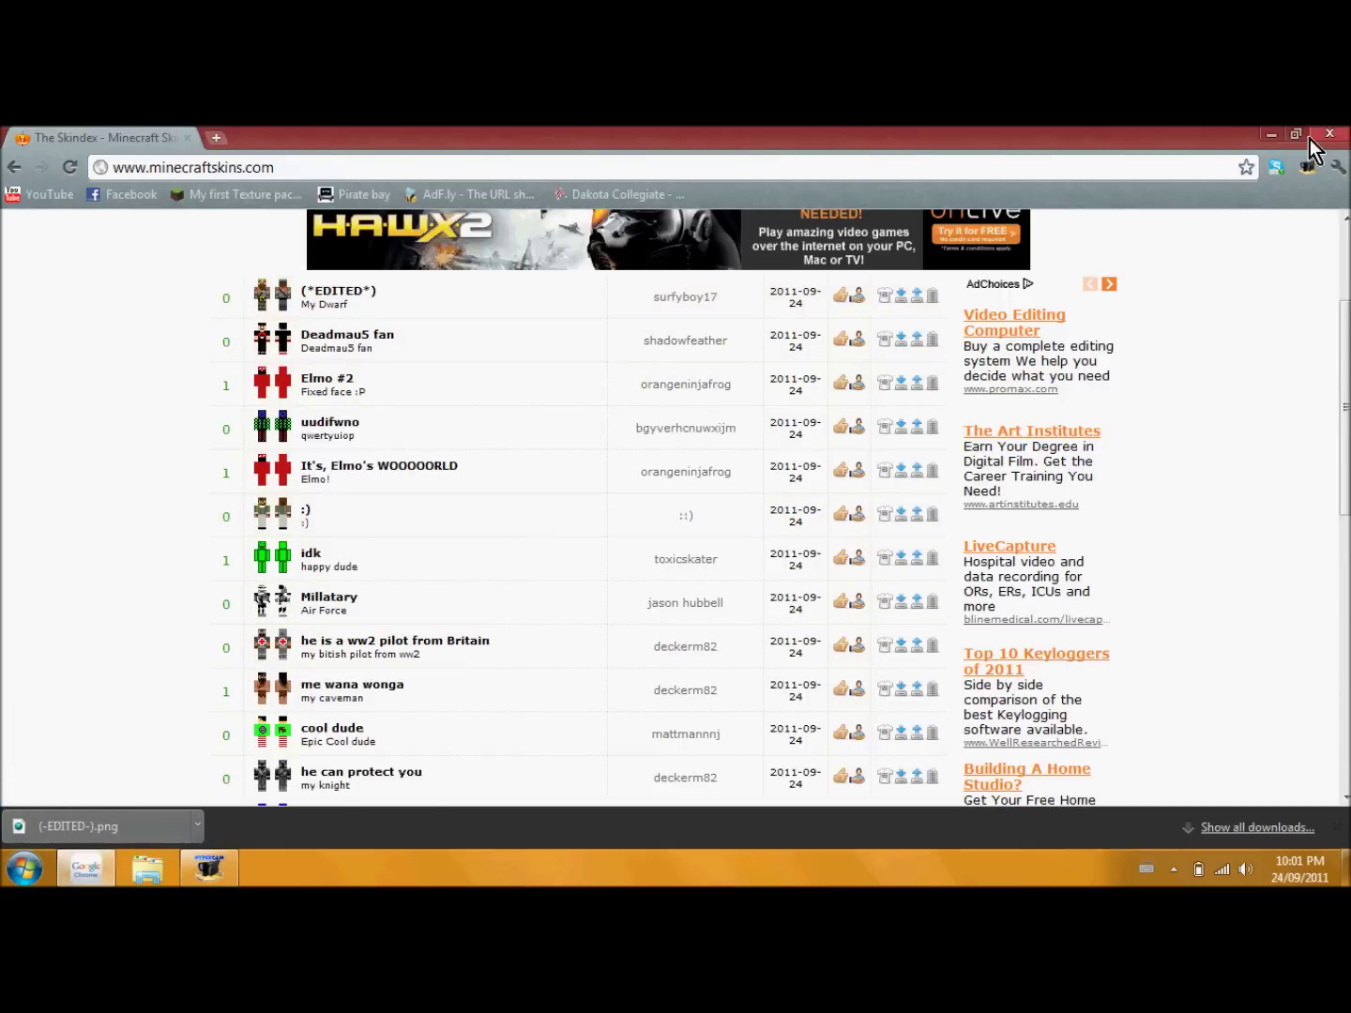
Step: Move (-EDITED-).png from the Downloads folder onto the desktop and close the Downloads window
left_click(1272, 136)
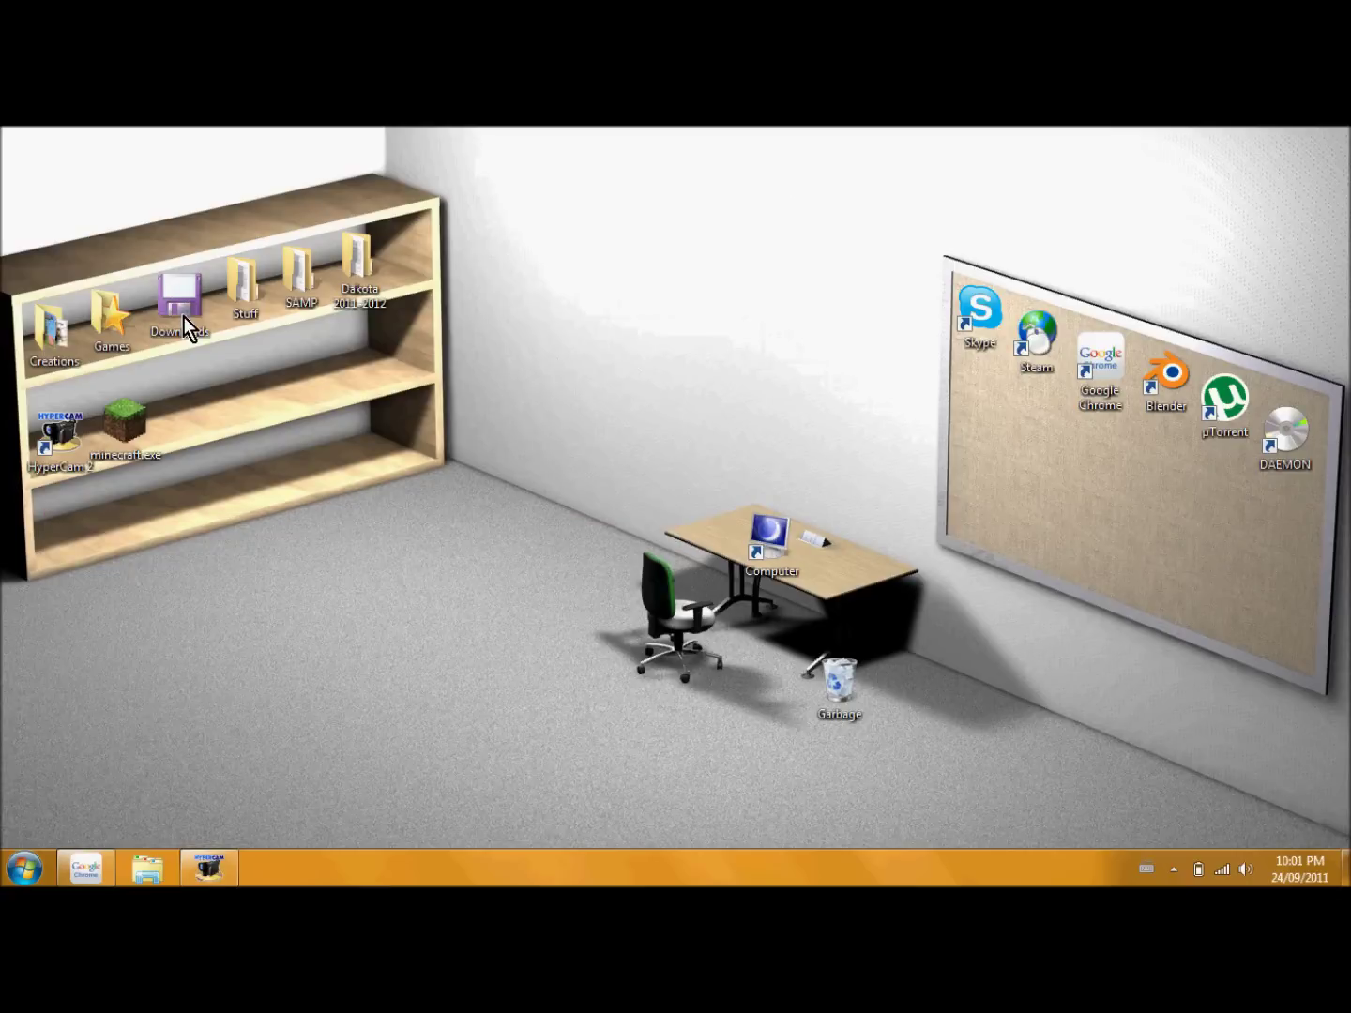
double_click(183, 317)
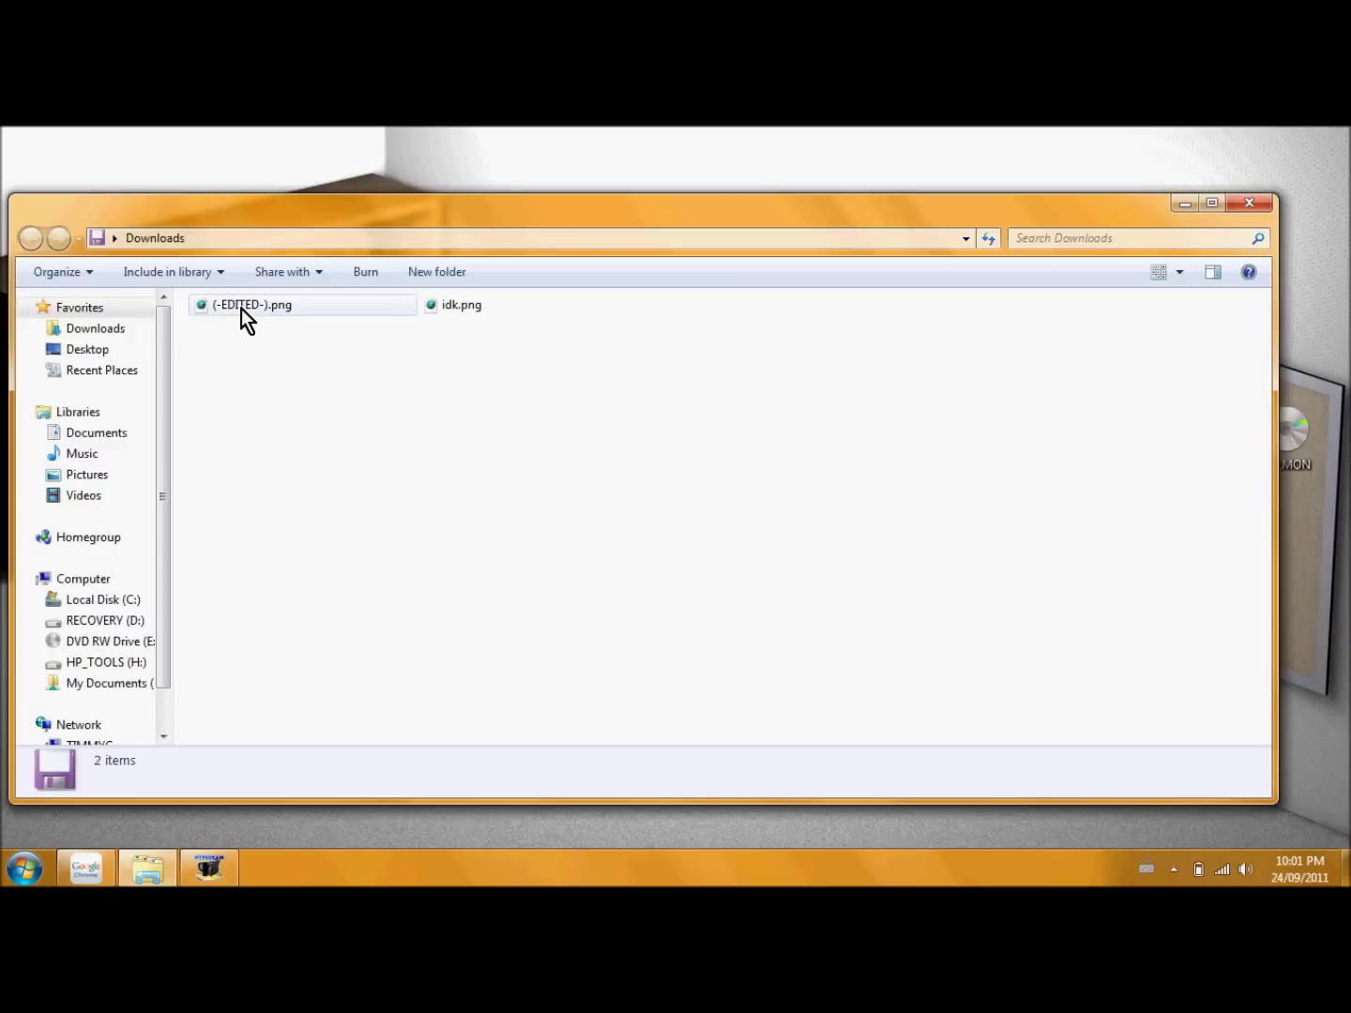
mouse_move(283, 212)
left_mouse_down()
mouse_move(468, 193)
mouse_move(731, 194)
left_mouse_up()
left_click(493, 413)
left_click_drag(697, 288, 330, 534)
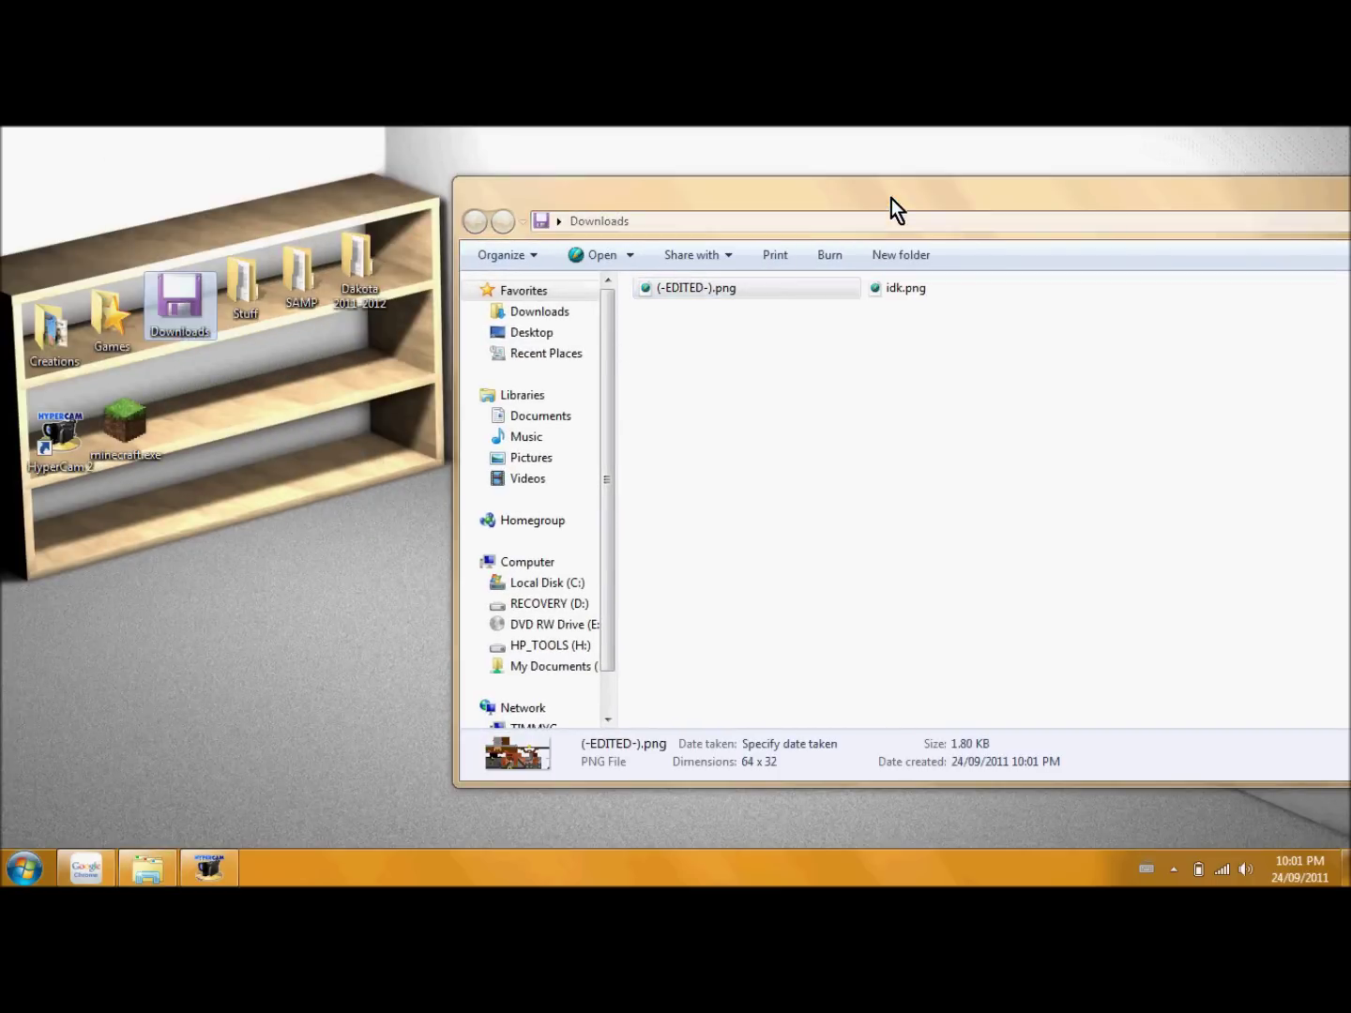
left_click_drag(892, 207, 331, 235)
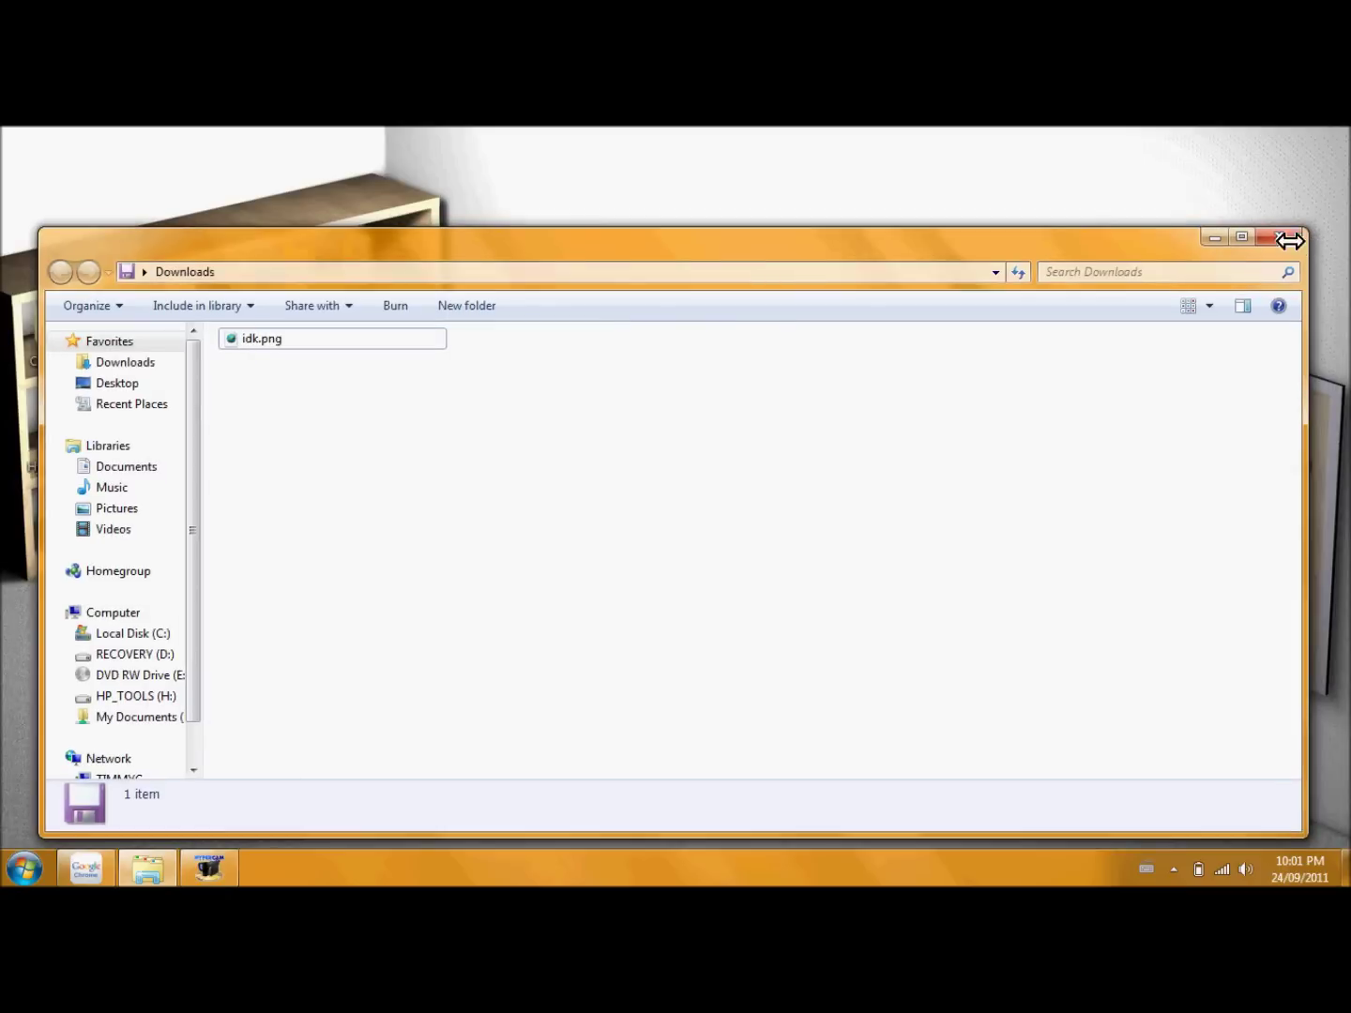
left_click(1282, 236)
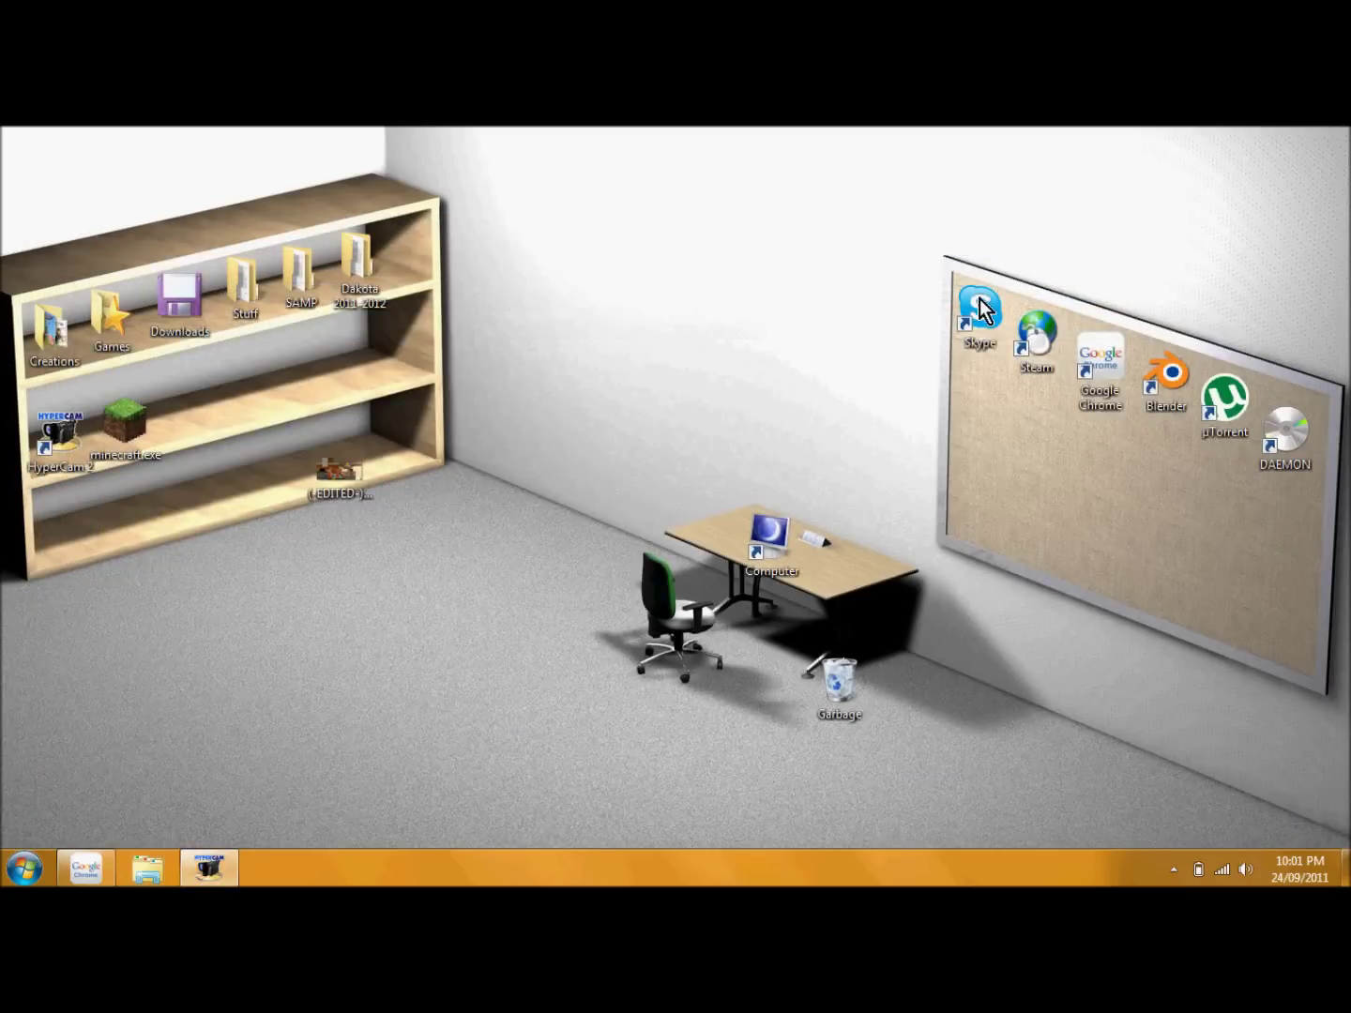
left_click(26, 864)
Step: Run %appdata% from the Windows Run dialog to open the AppData Roaming folder
type("run")
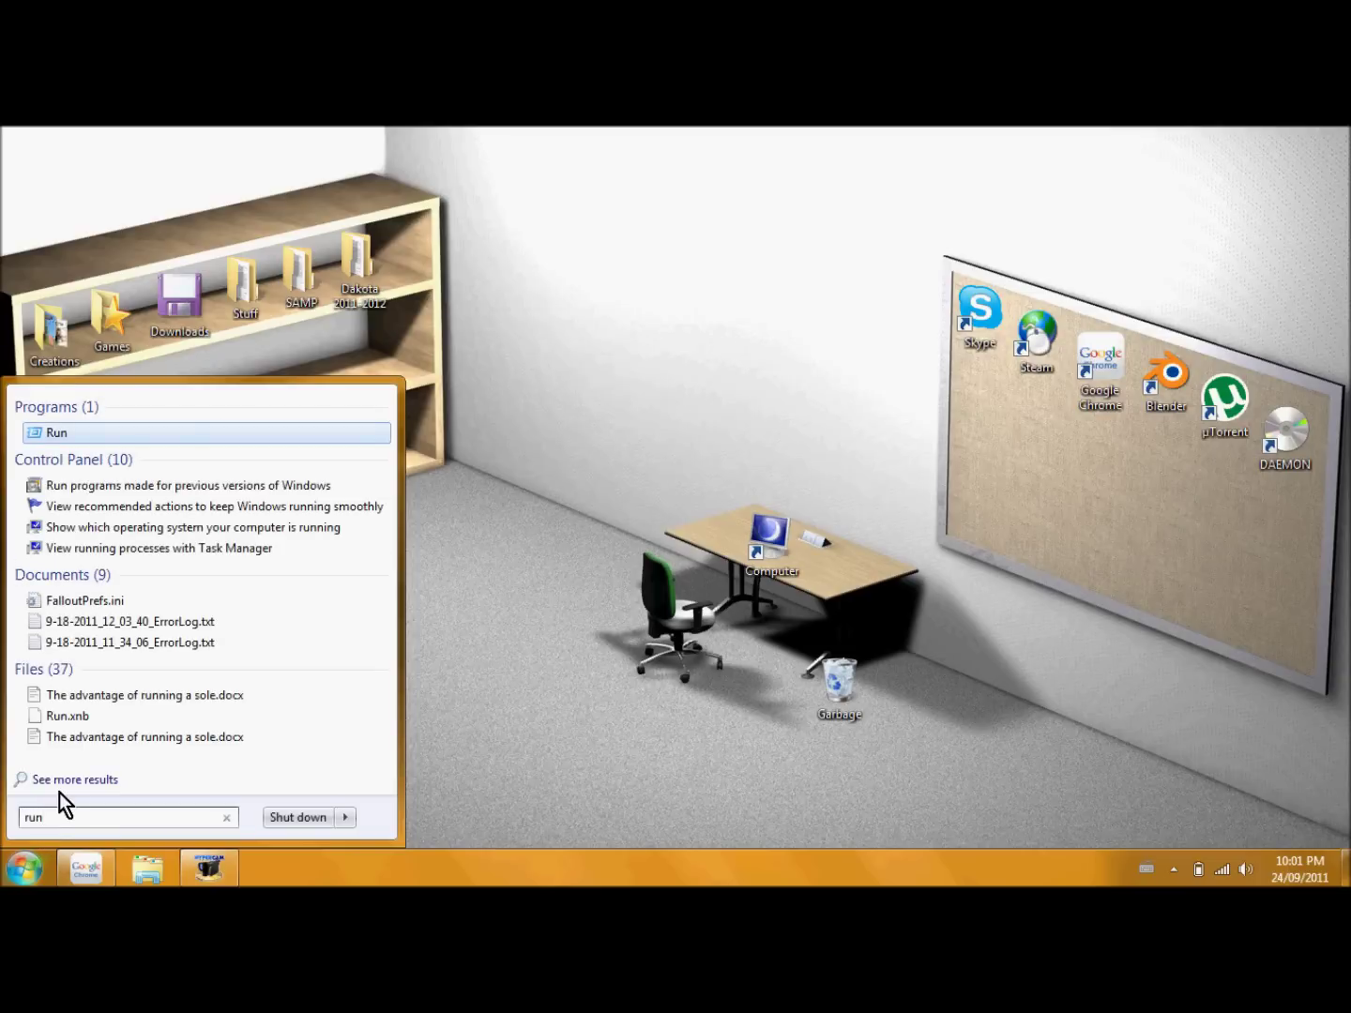
left_click(56, 433)
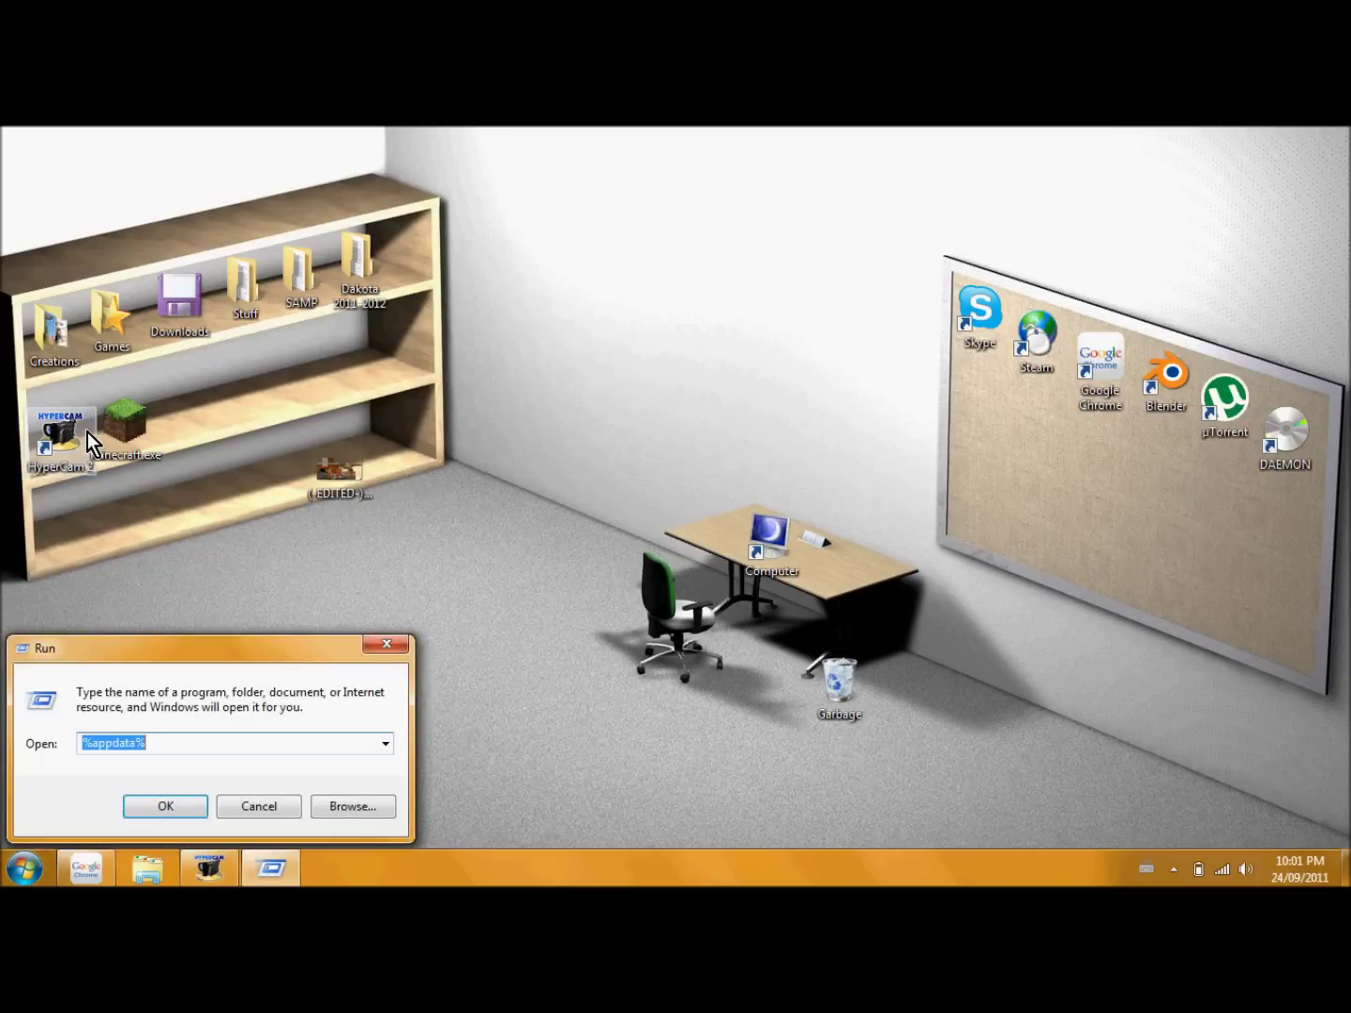
left_click(161, 741)
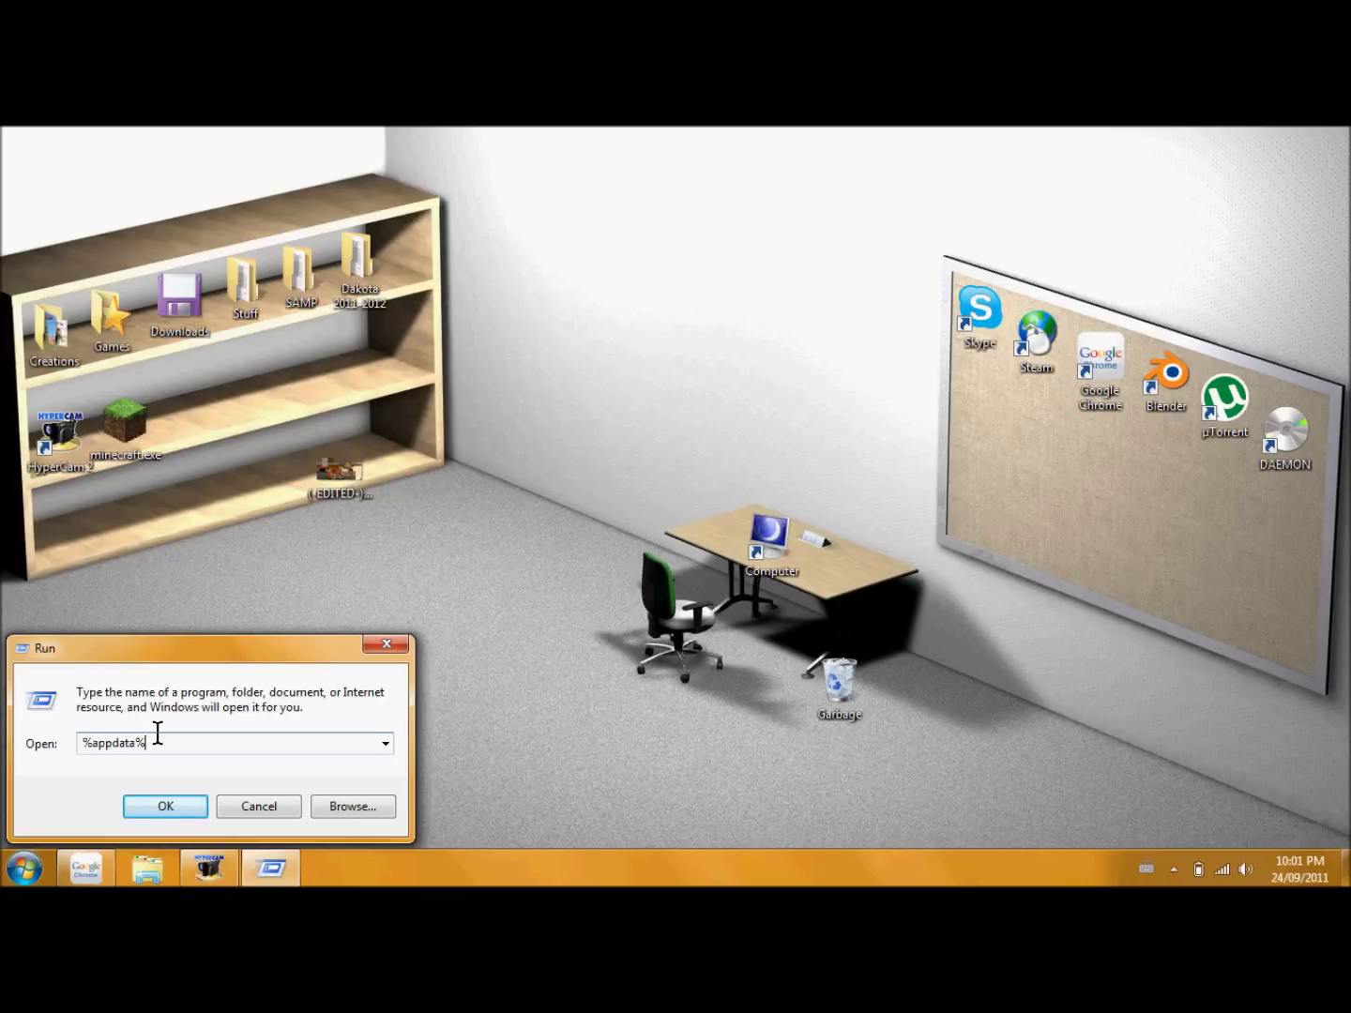
left_click(394, 514)
left_click_drag(162, 650, 442, 470)
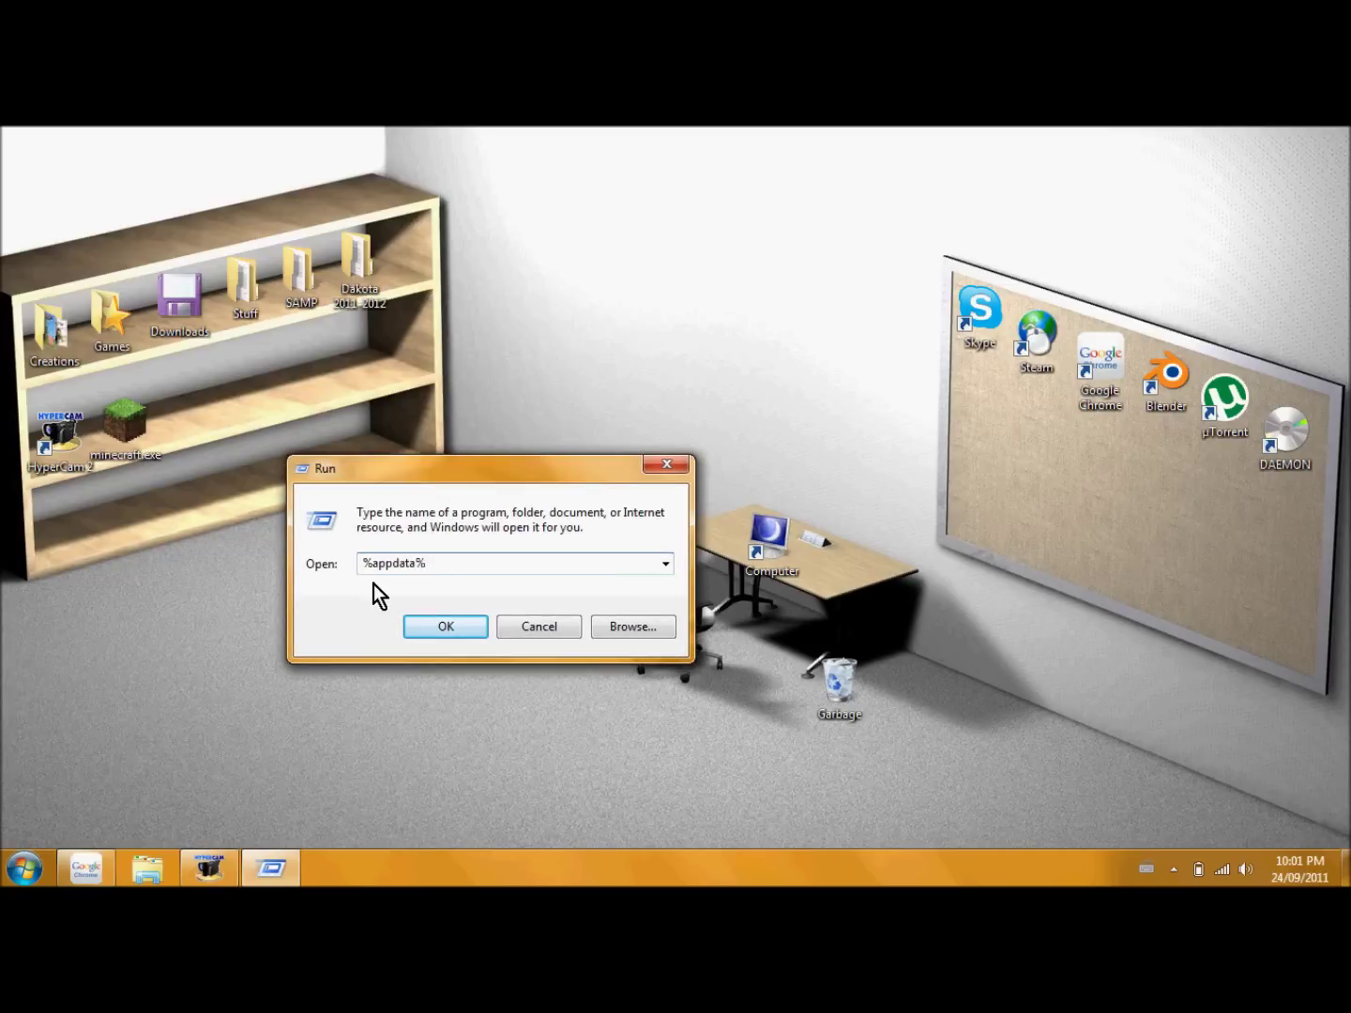
left_click(438, 628)
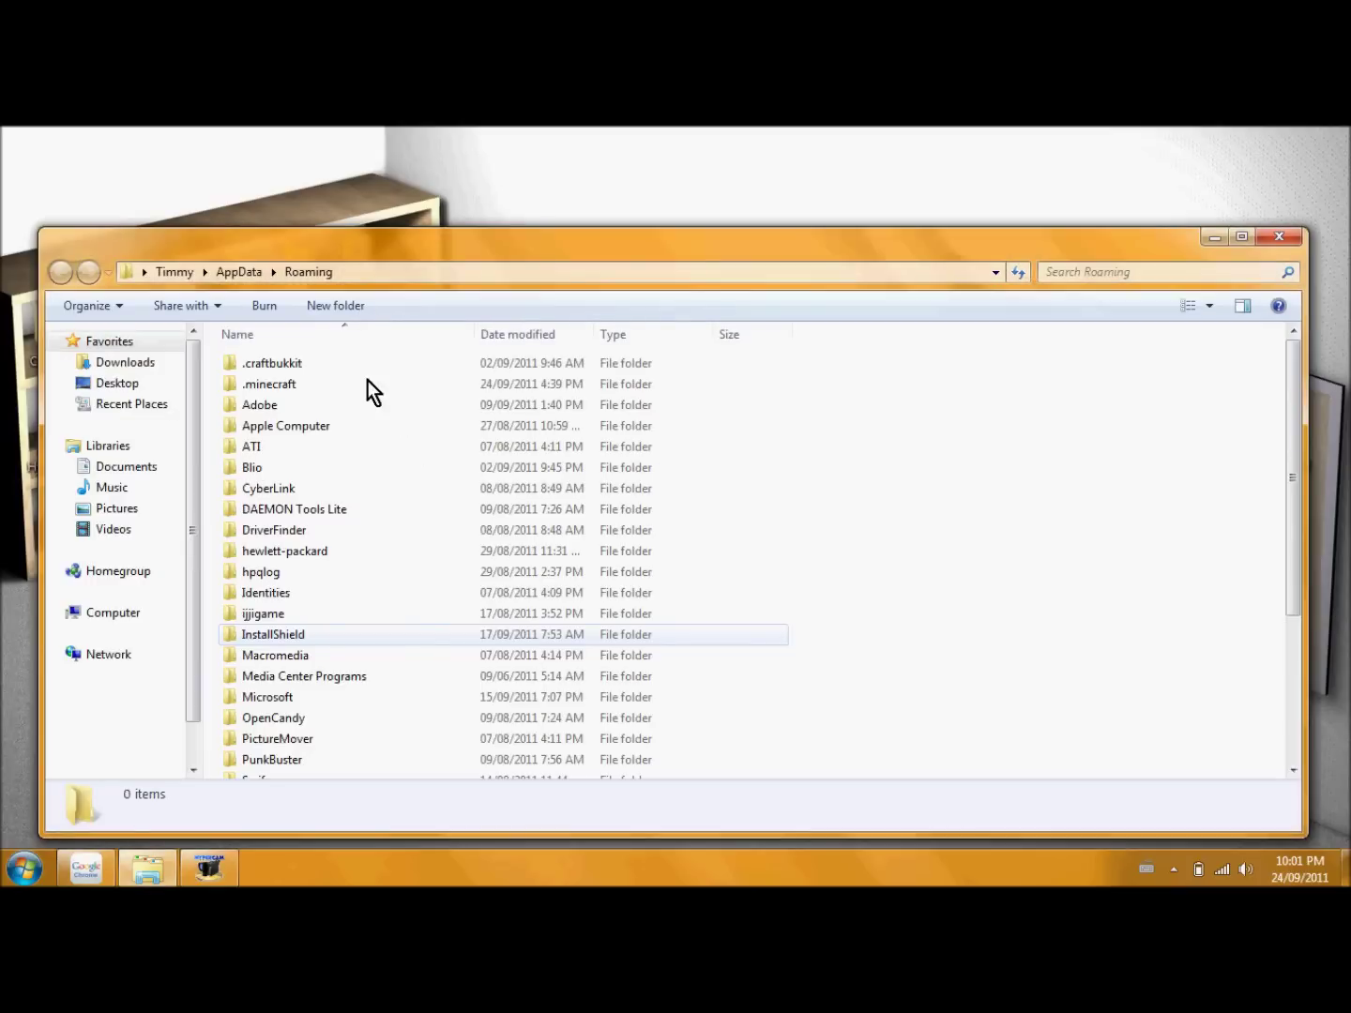
Step: Go into .minecraft\bin and open minecraft.jar with the WinRAR archiver
double_click(276, 385)
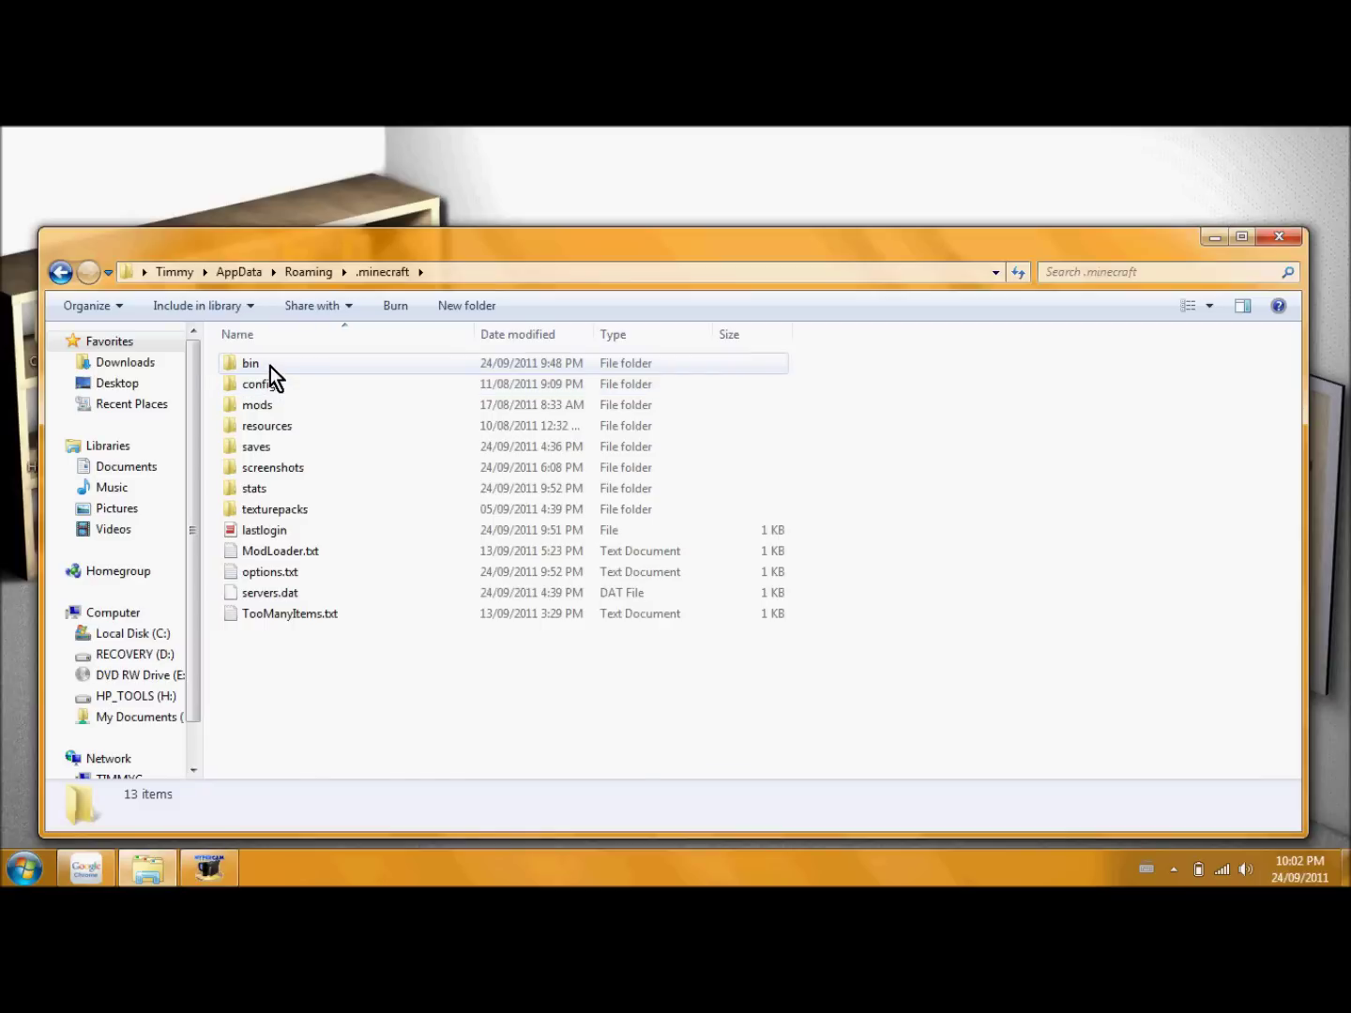
double_click(271, 367)
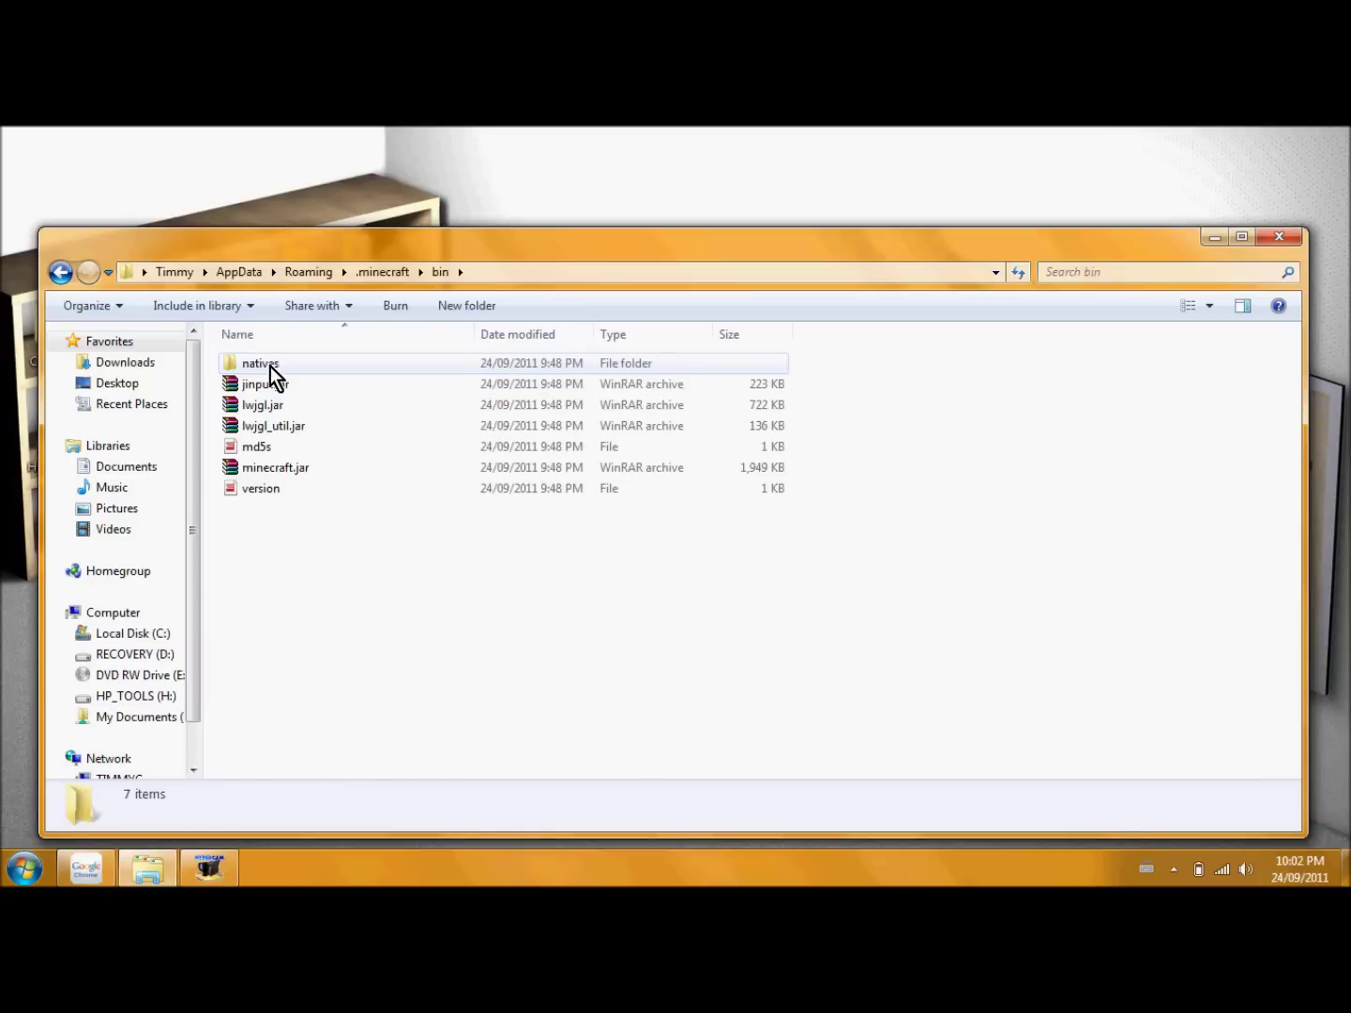
right_click(271, 465)
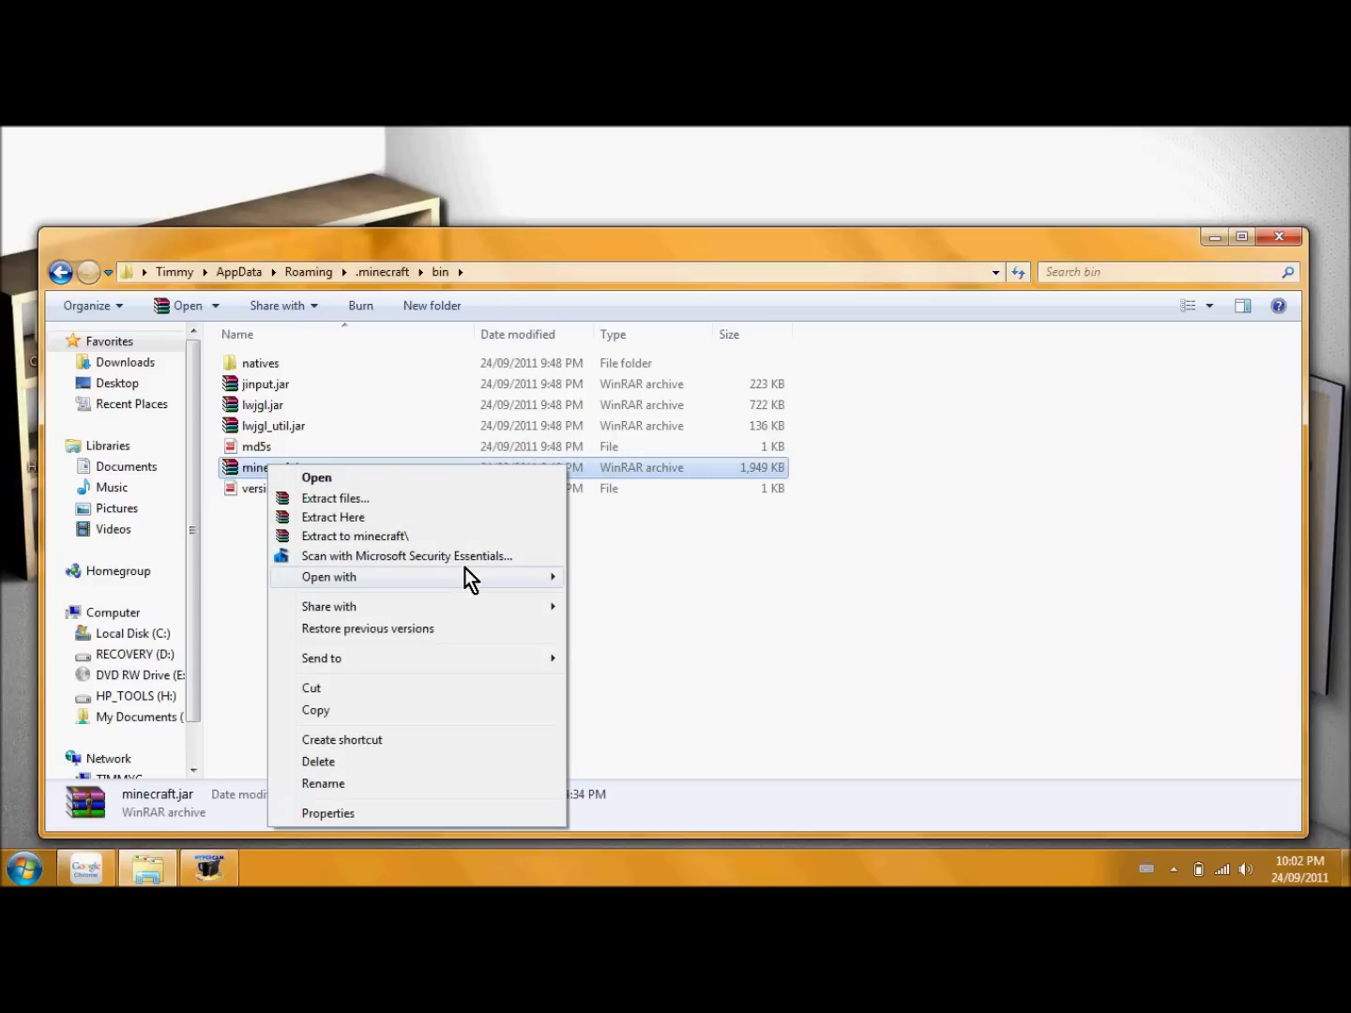
mouse_move(465, 573)
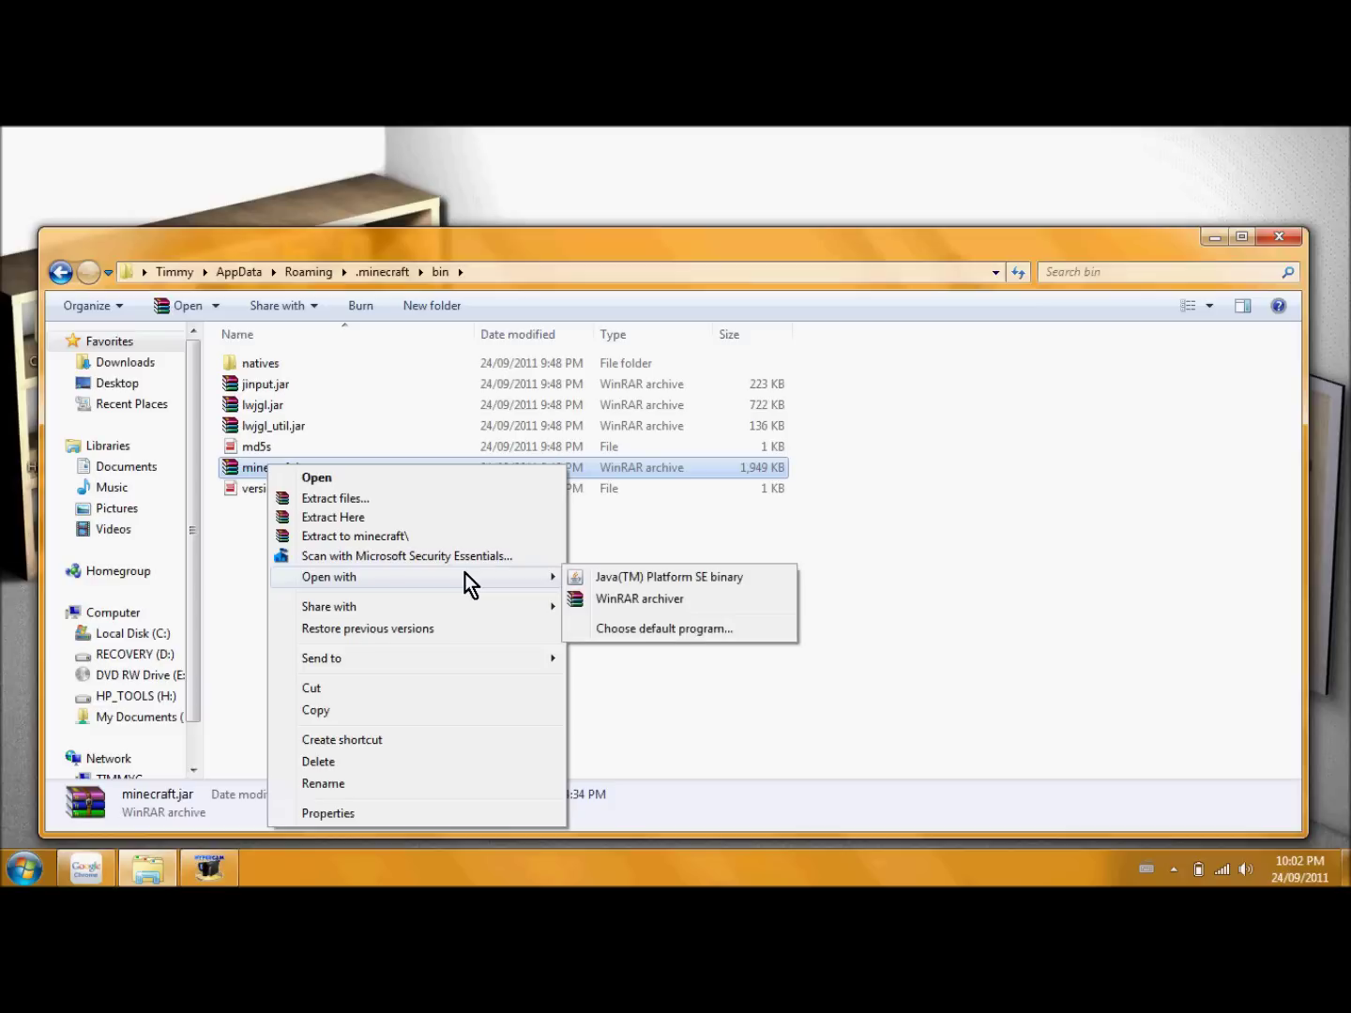
left_click(641, 600)
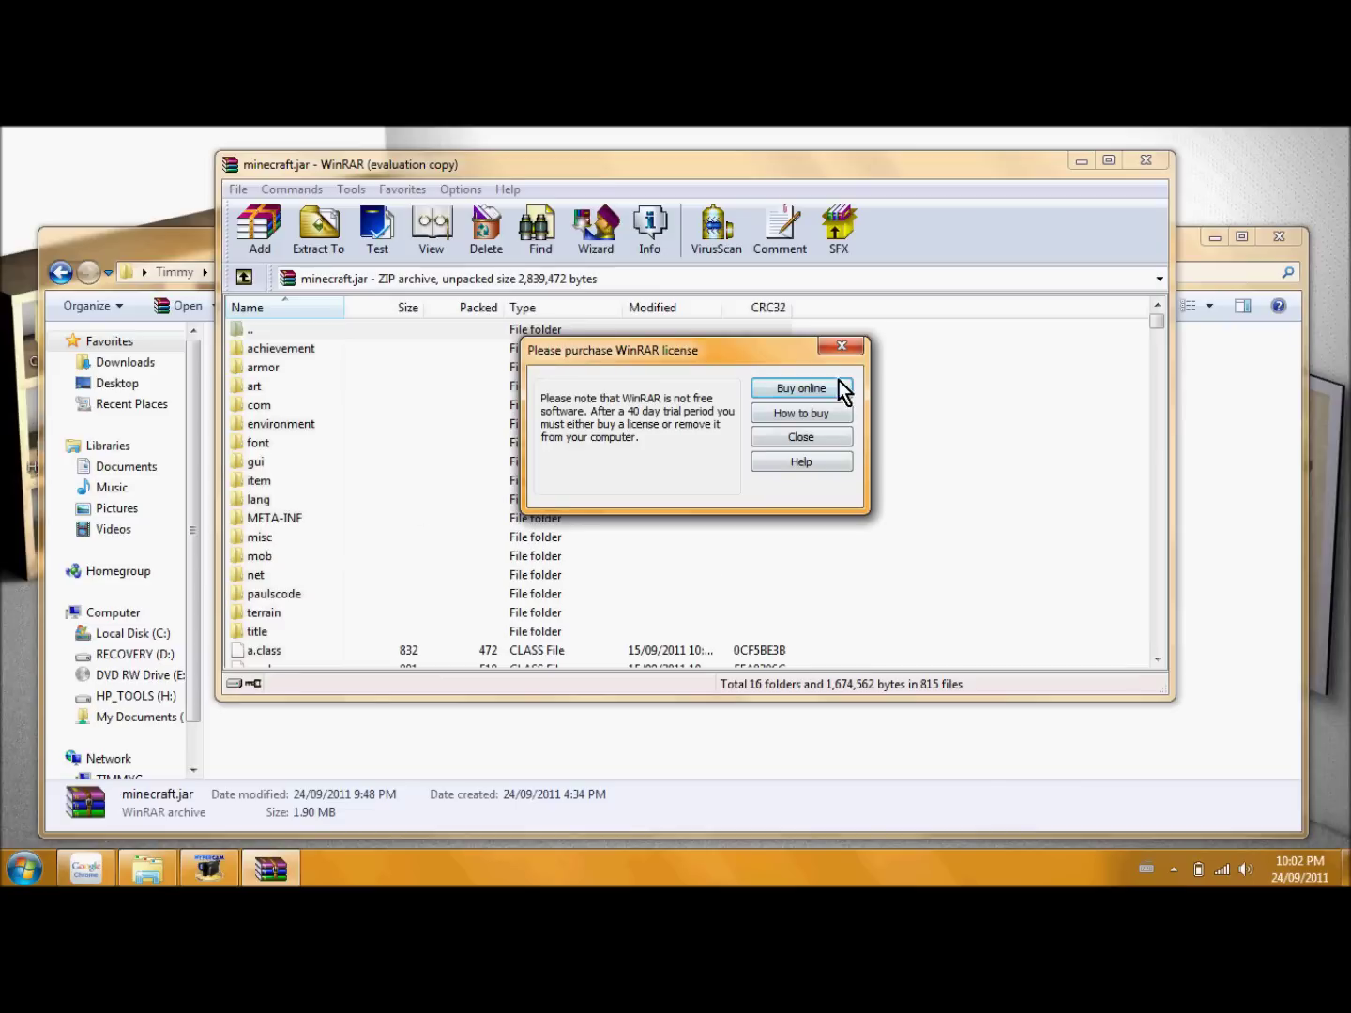
Step: Dismiss the licence reminder and open the mob folder inside minecraft.jar
left_click(846, 349)
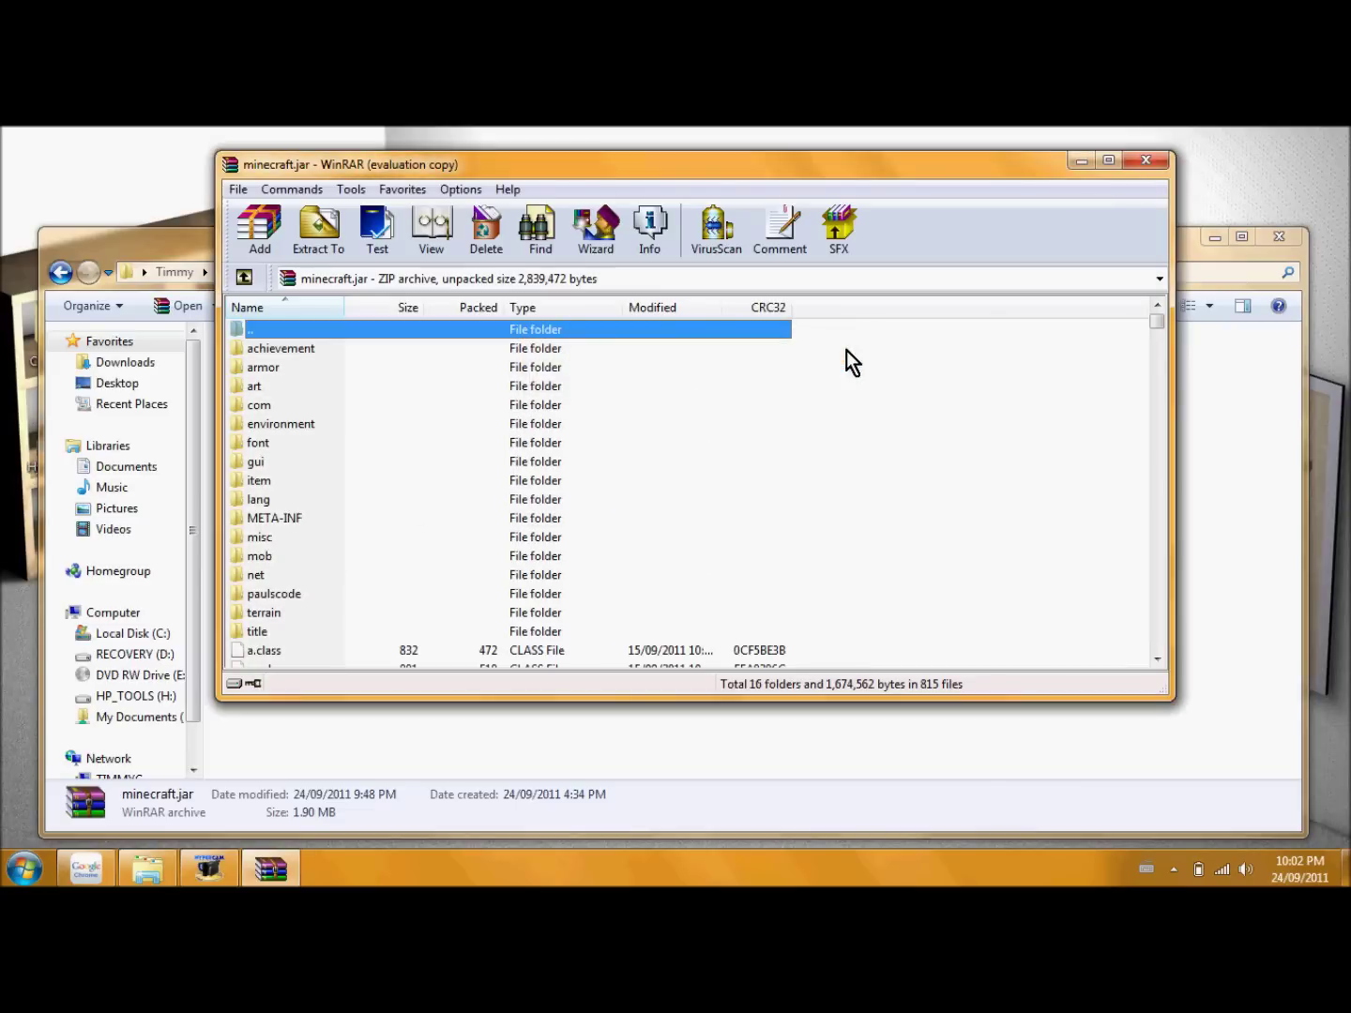
double_click(255, 561)
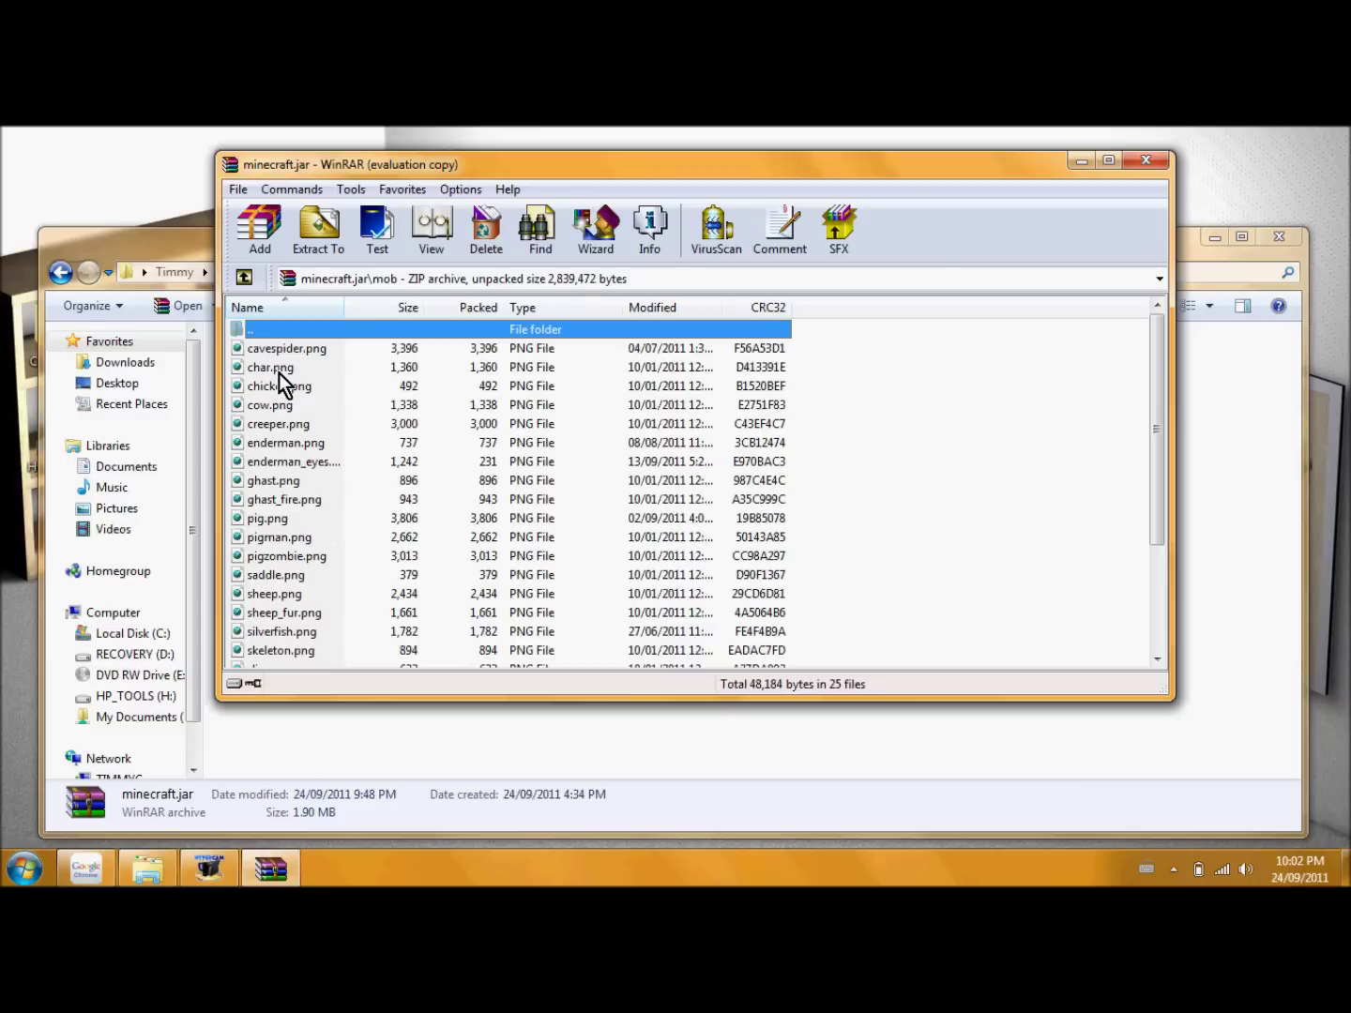
left_click_drag(357, 165, 420, 161)
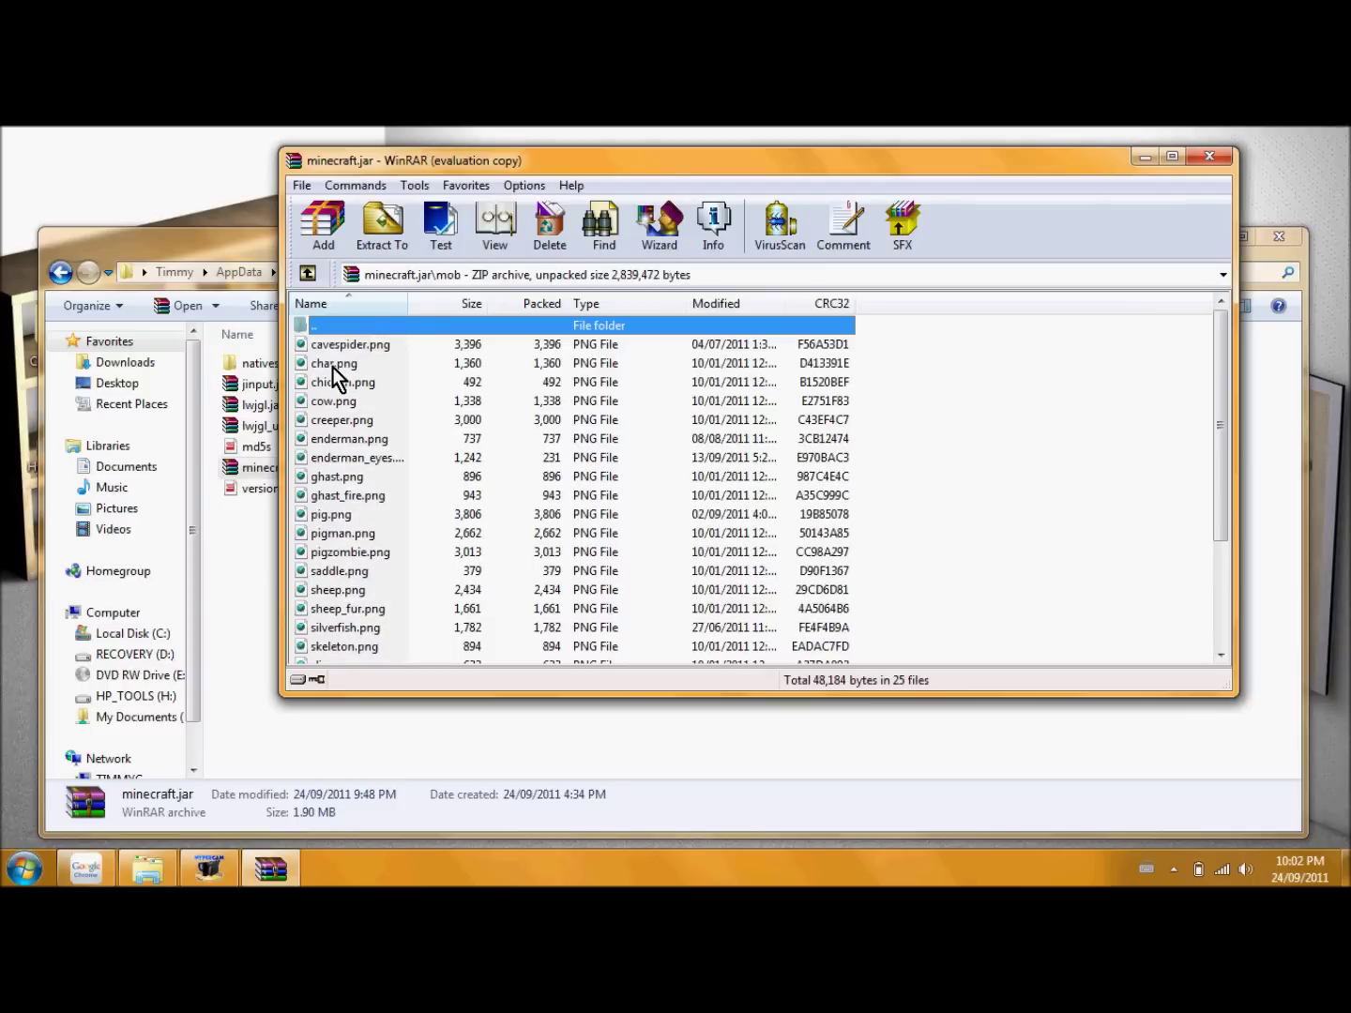
left_click_drag(1278, 246, 1271, 266)
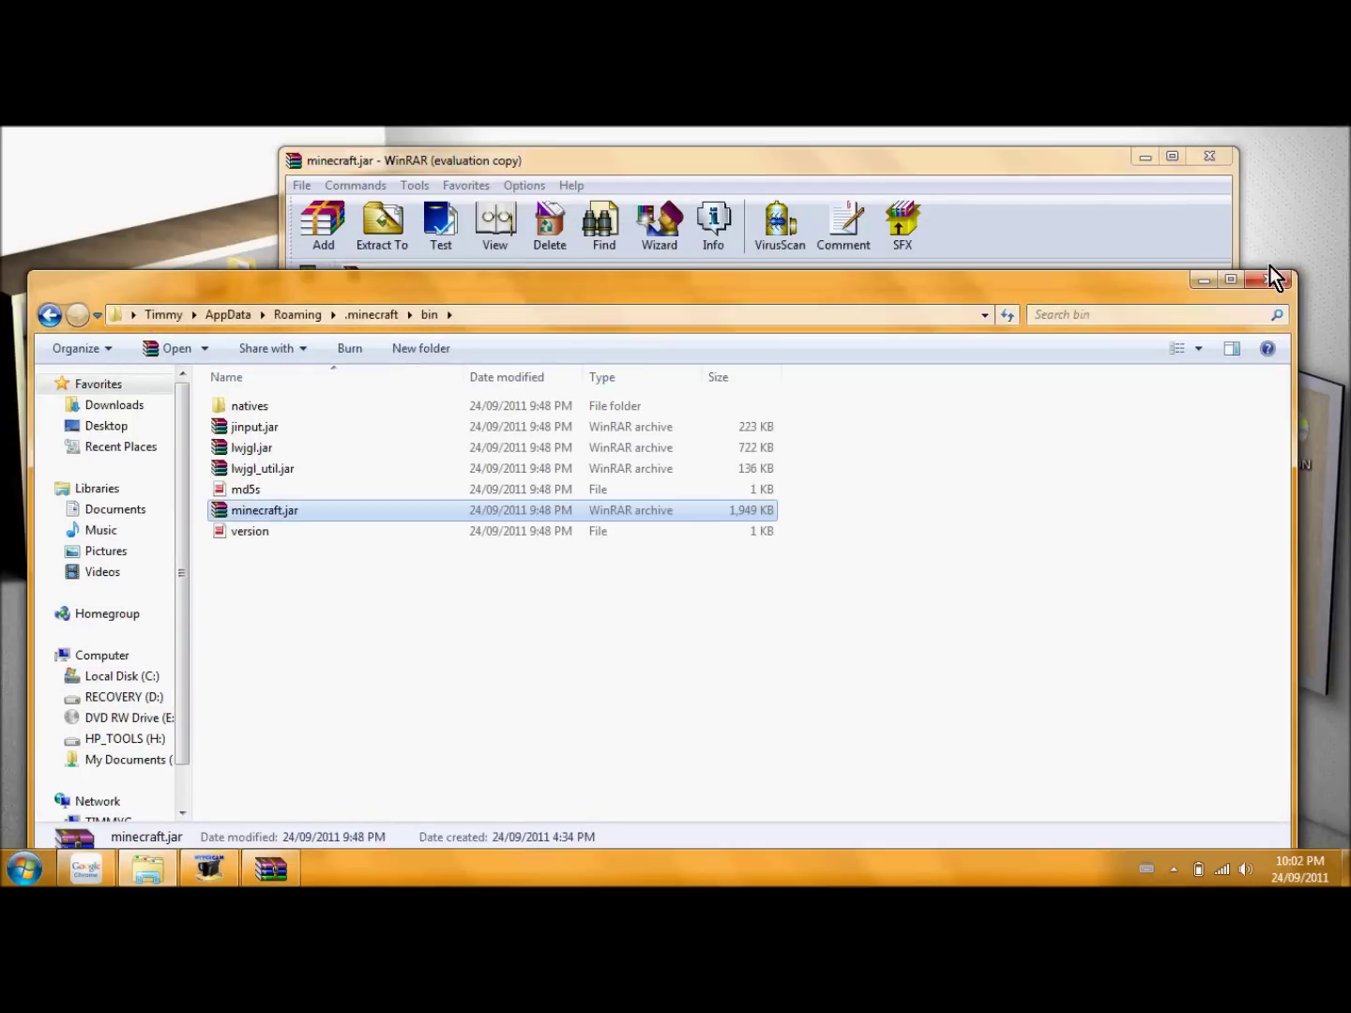
Step: Close the bin folder window and move the skin image to an open desktop spot
left_click(1274, 279)
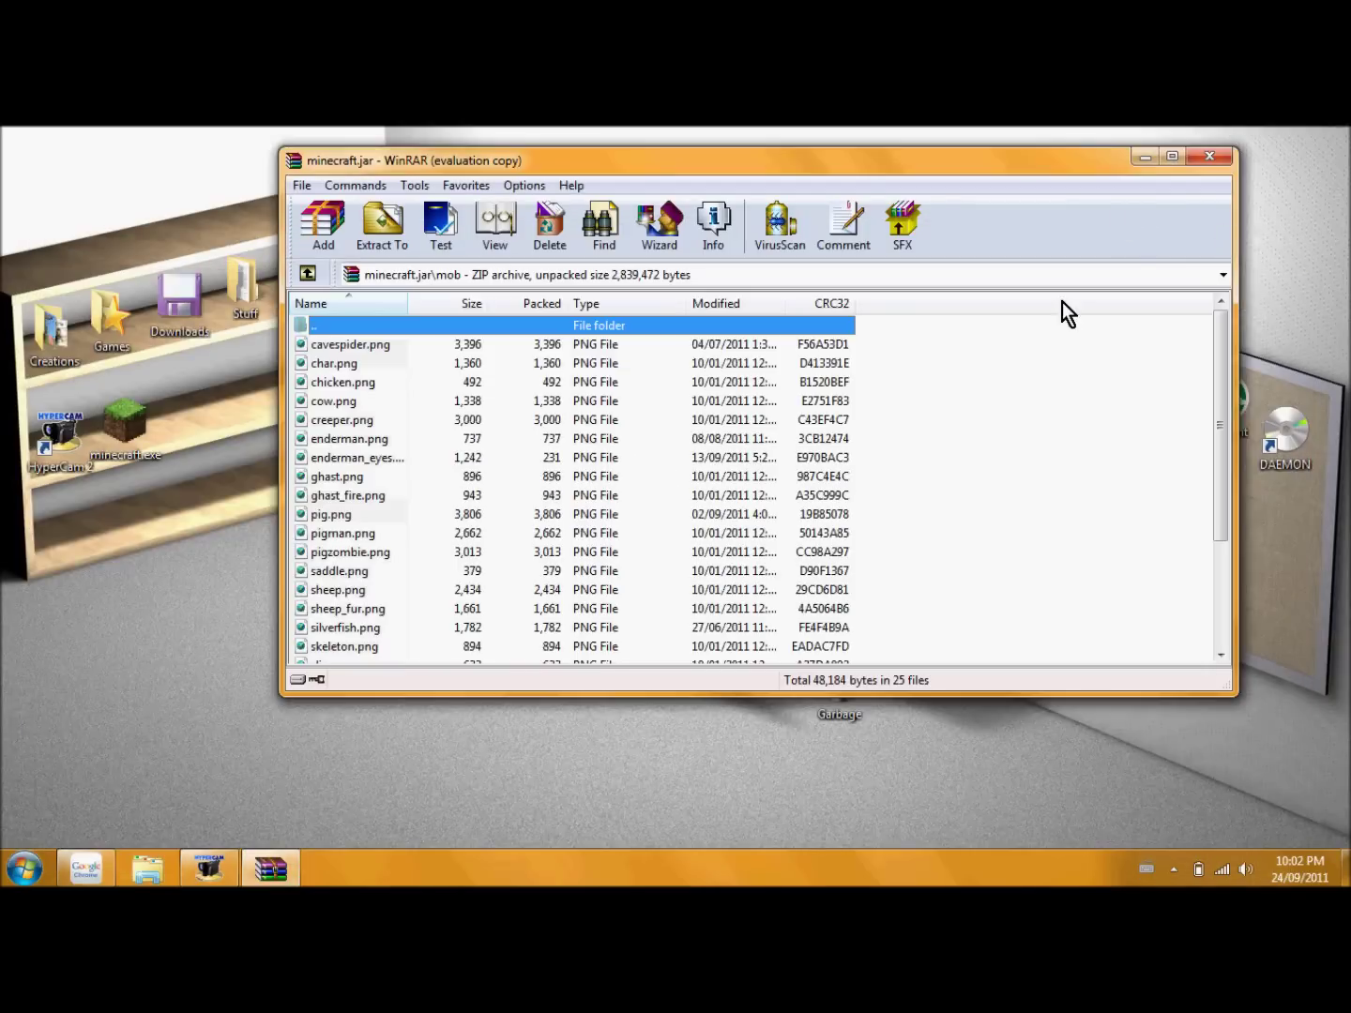
left_click_drag(951, 178, 959, 585)
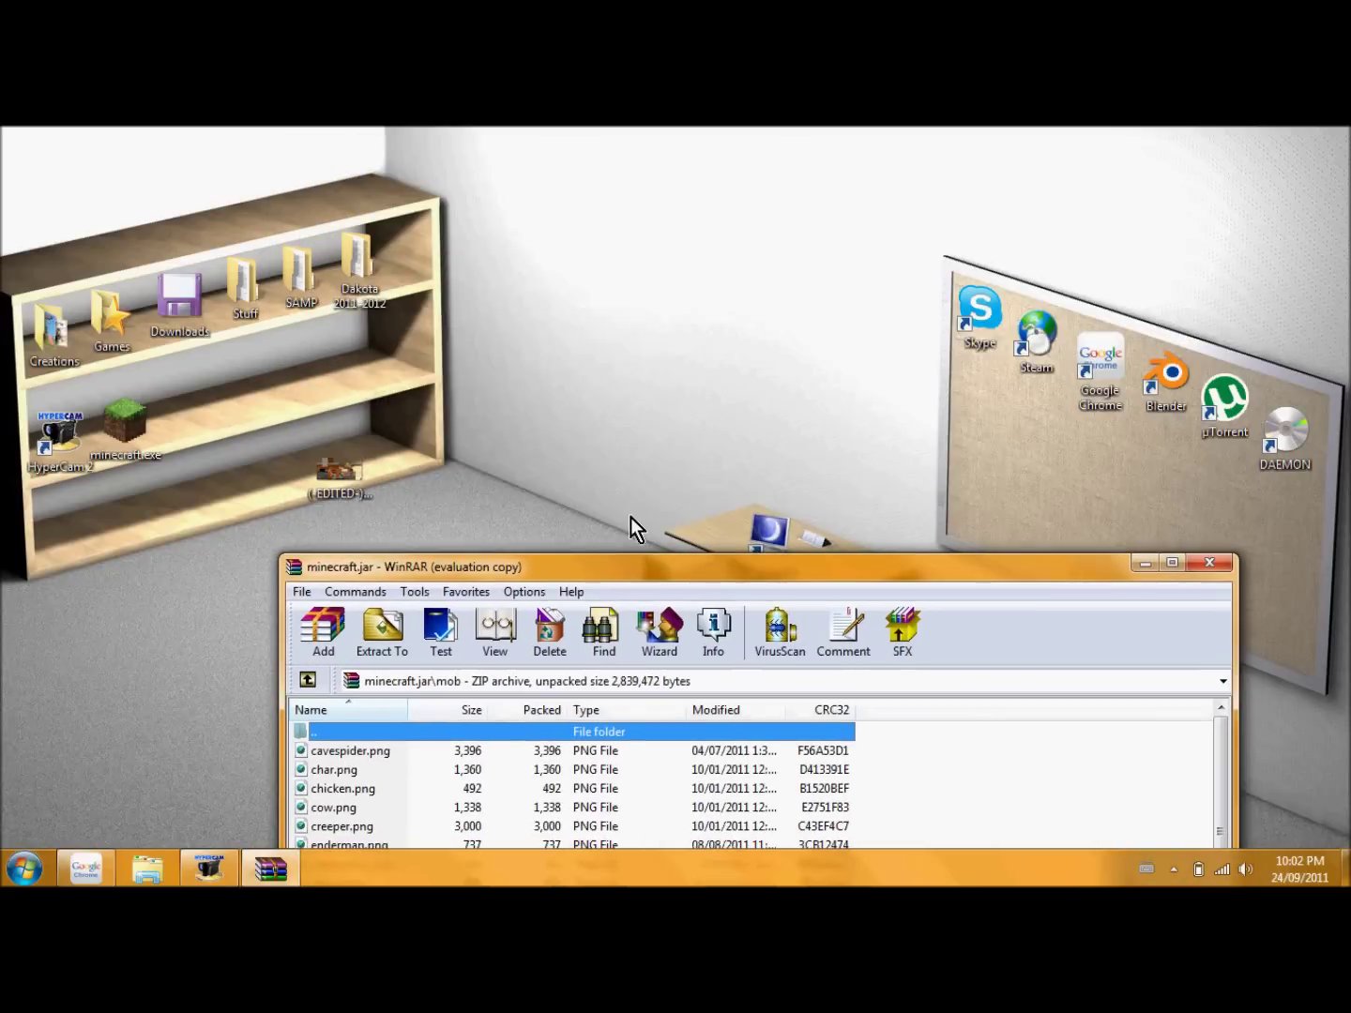
left_click(342, 474)
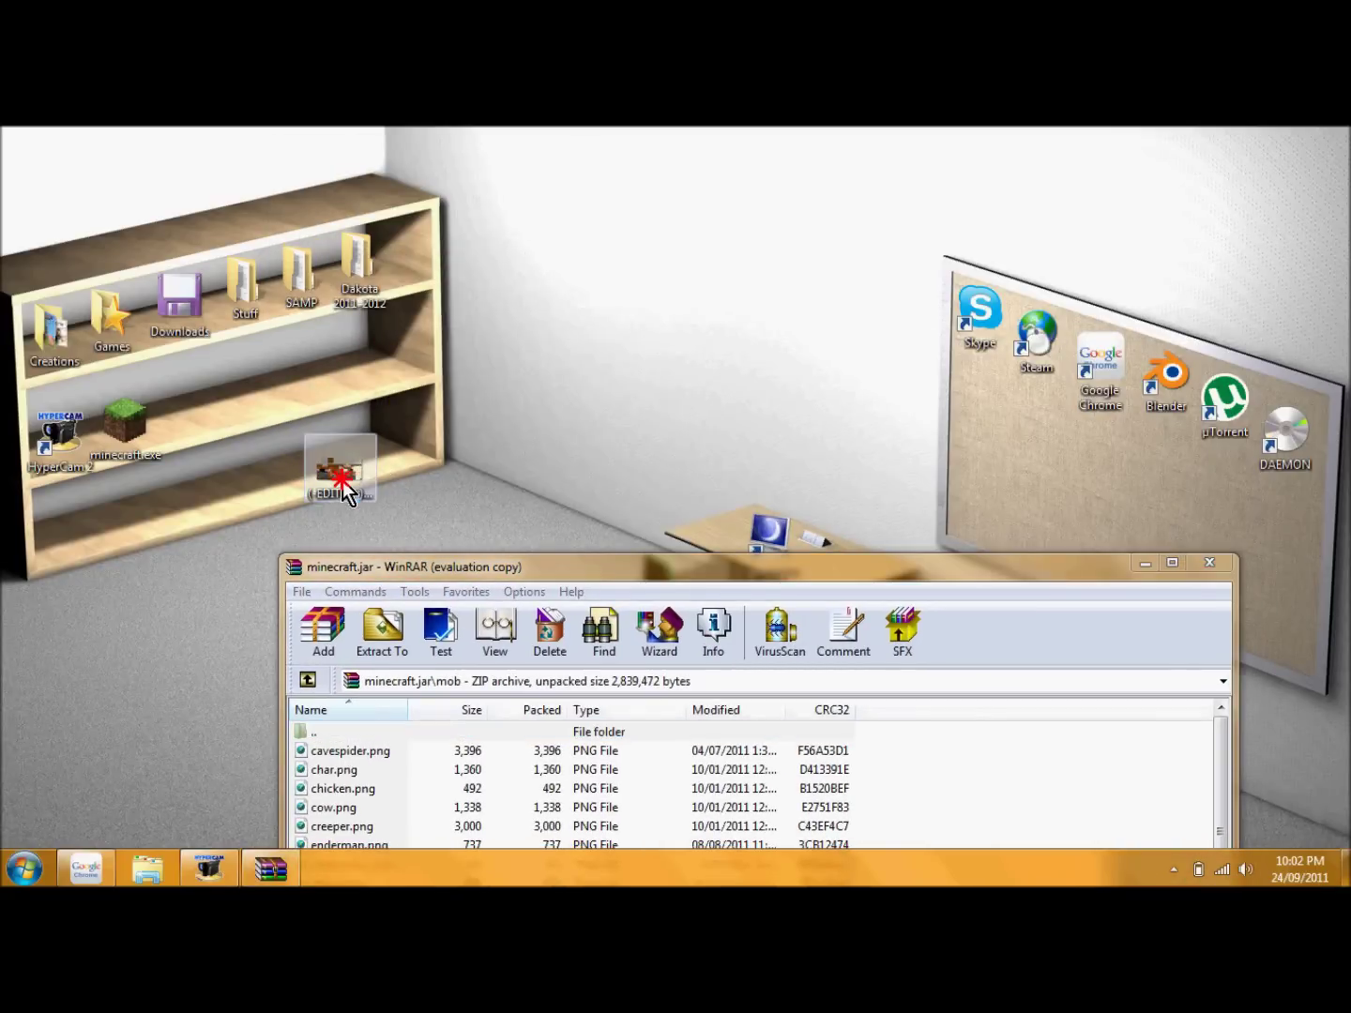
left_click_drag(347, 481, 507, 352)
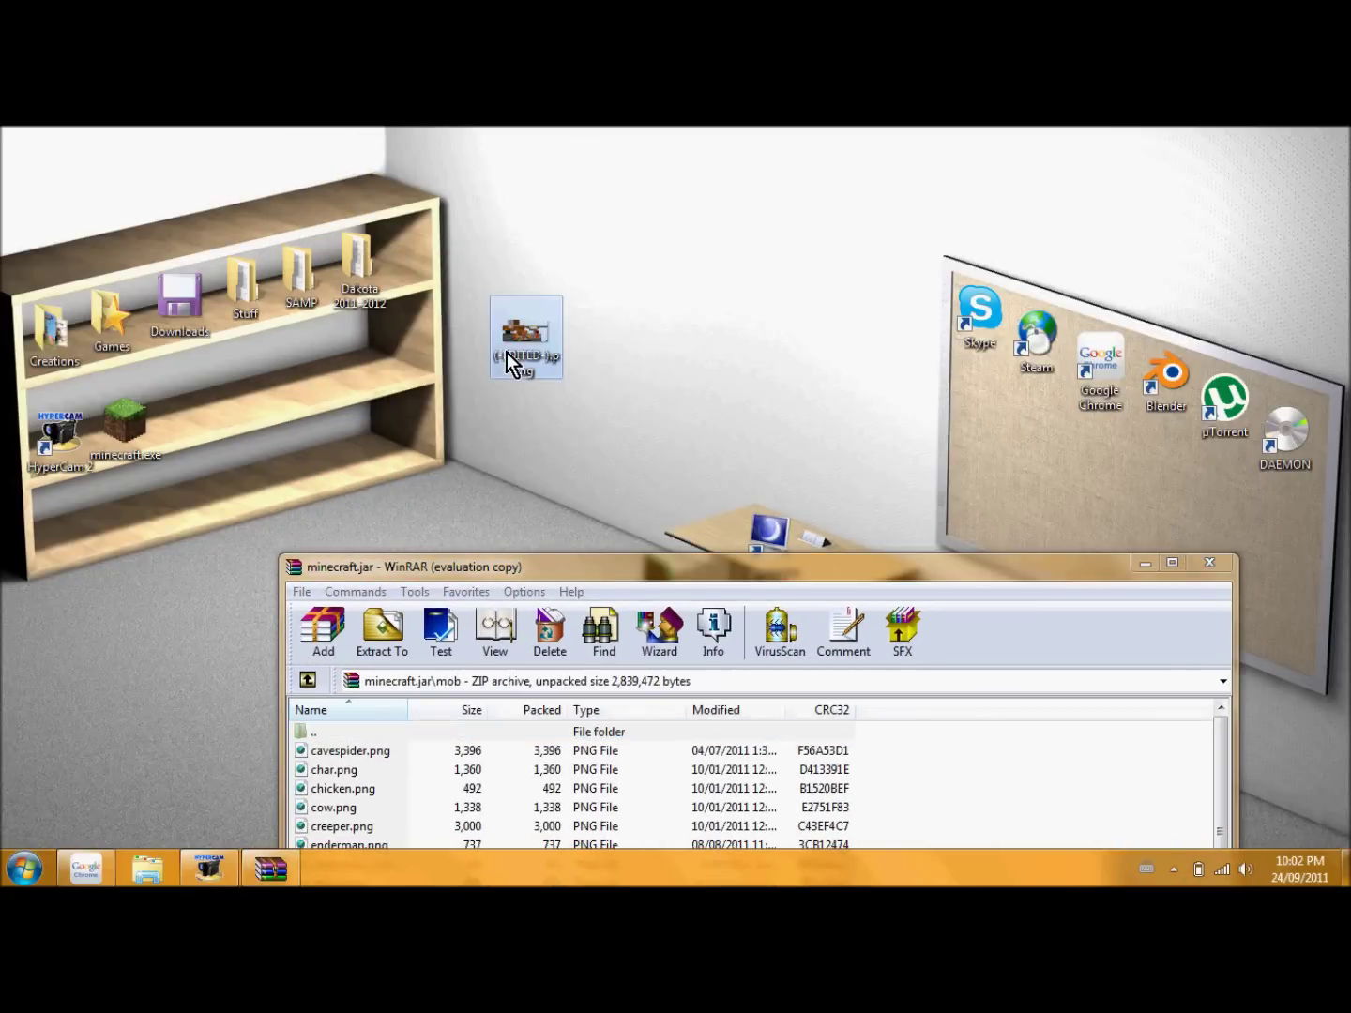
Step: Rename the desktop skin image (-EDITED-).png to char.png
right_click(531, 334)
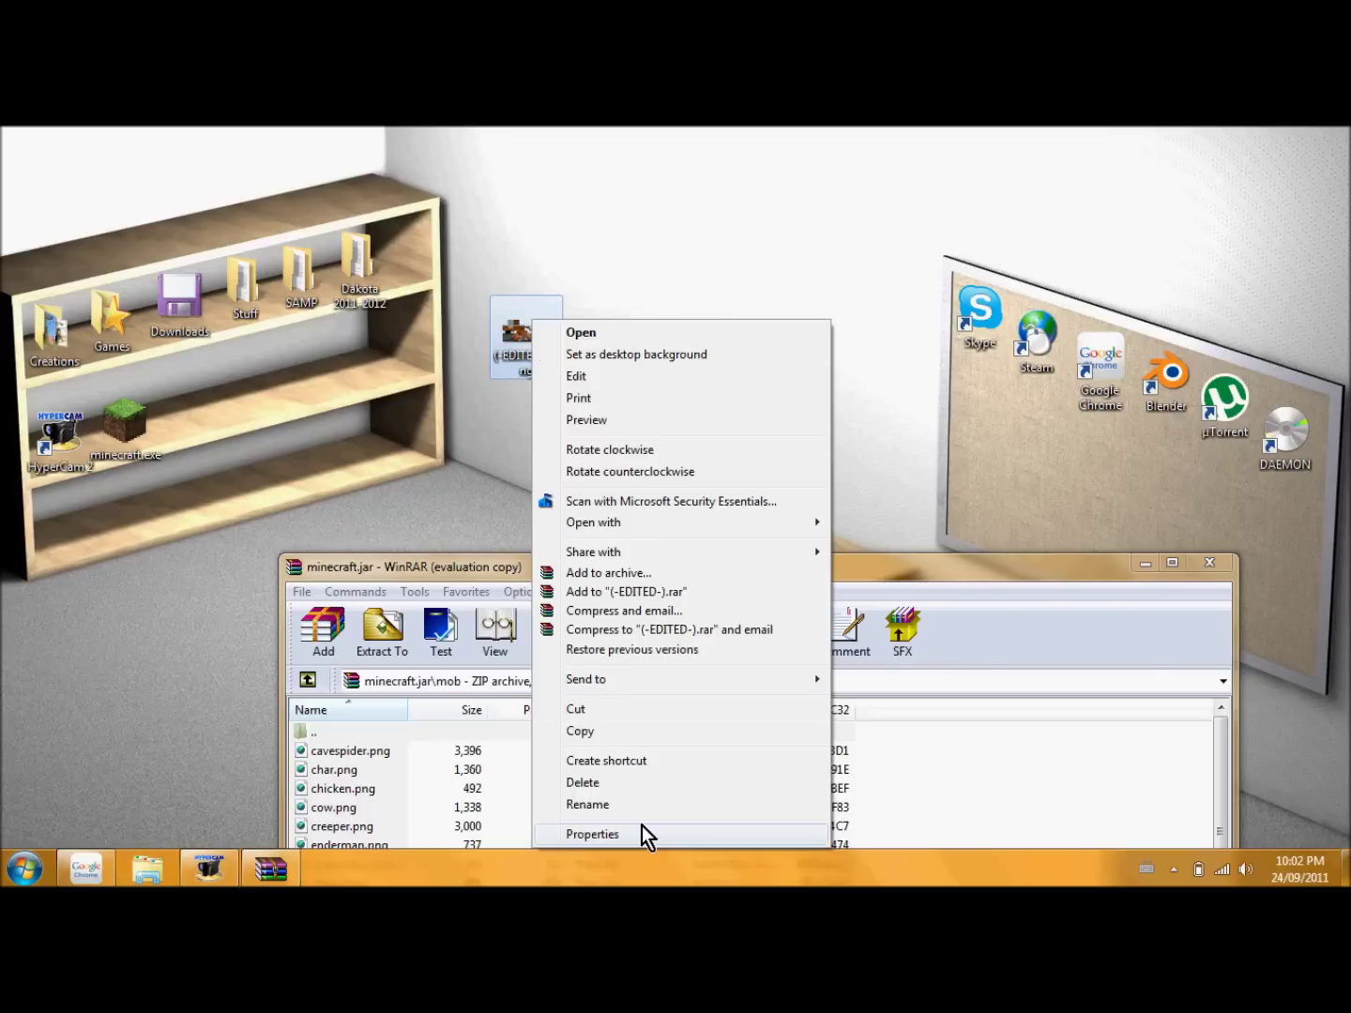
left_click(636, 803)
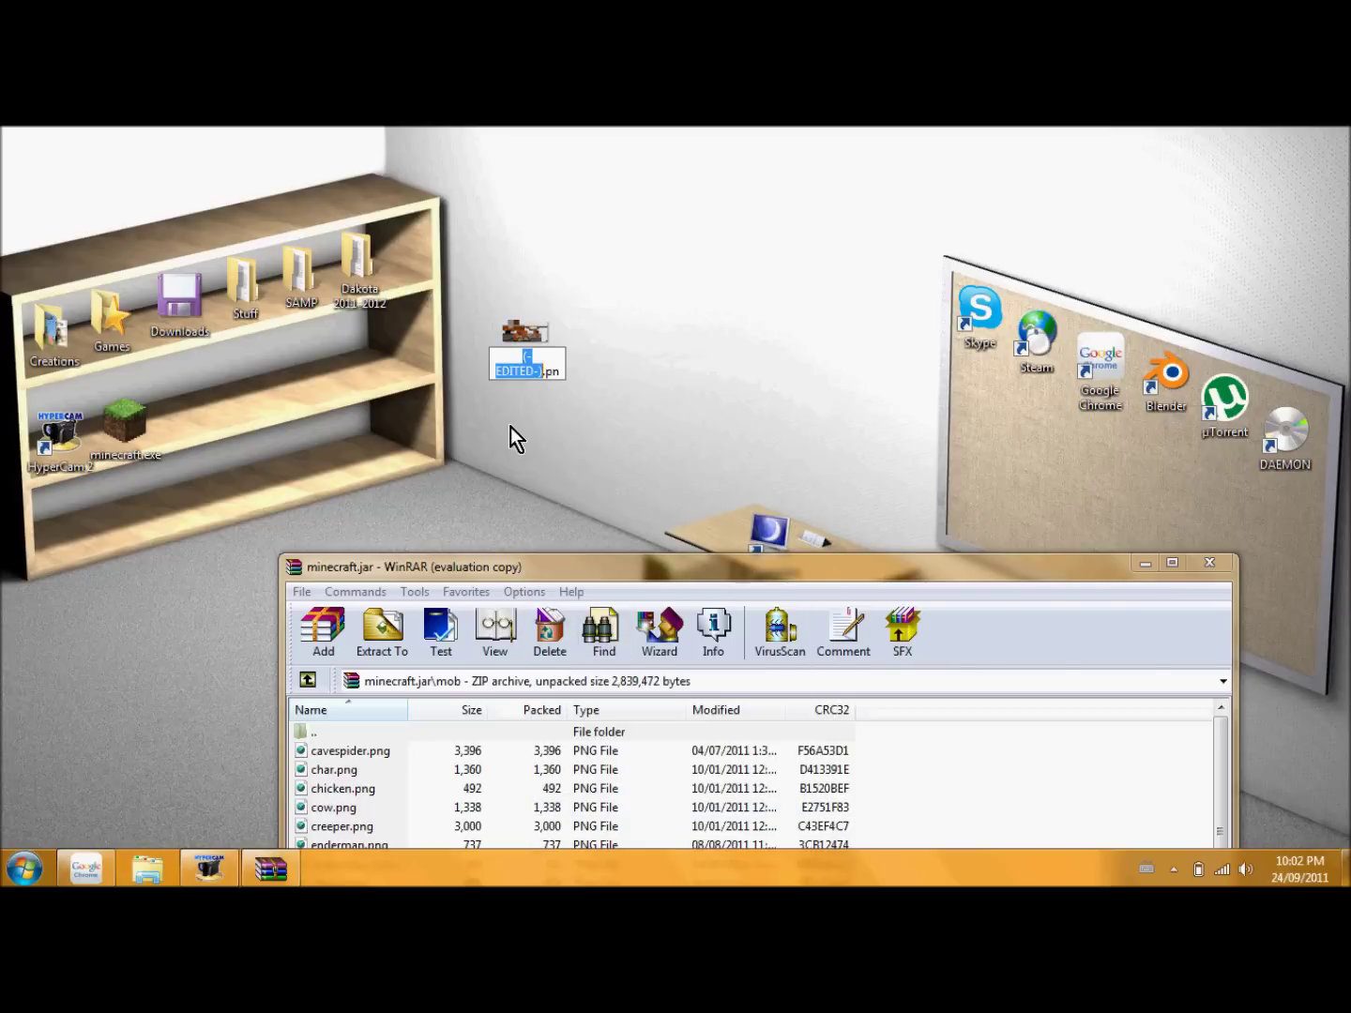
type("char.png")
left_click(627, 353)
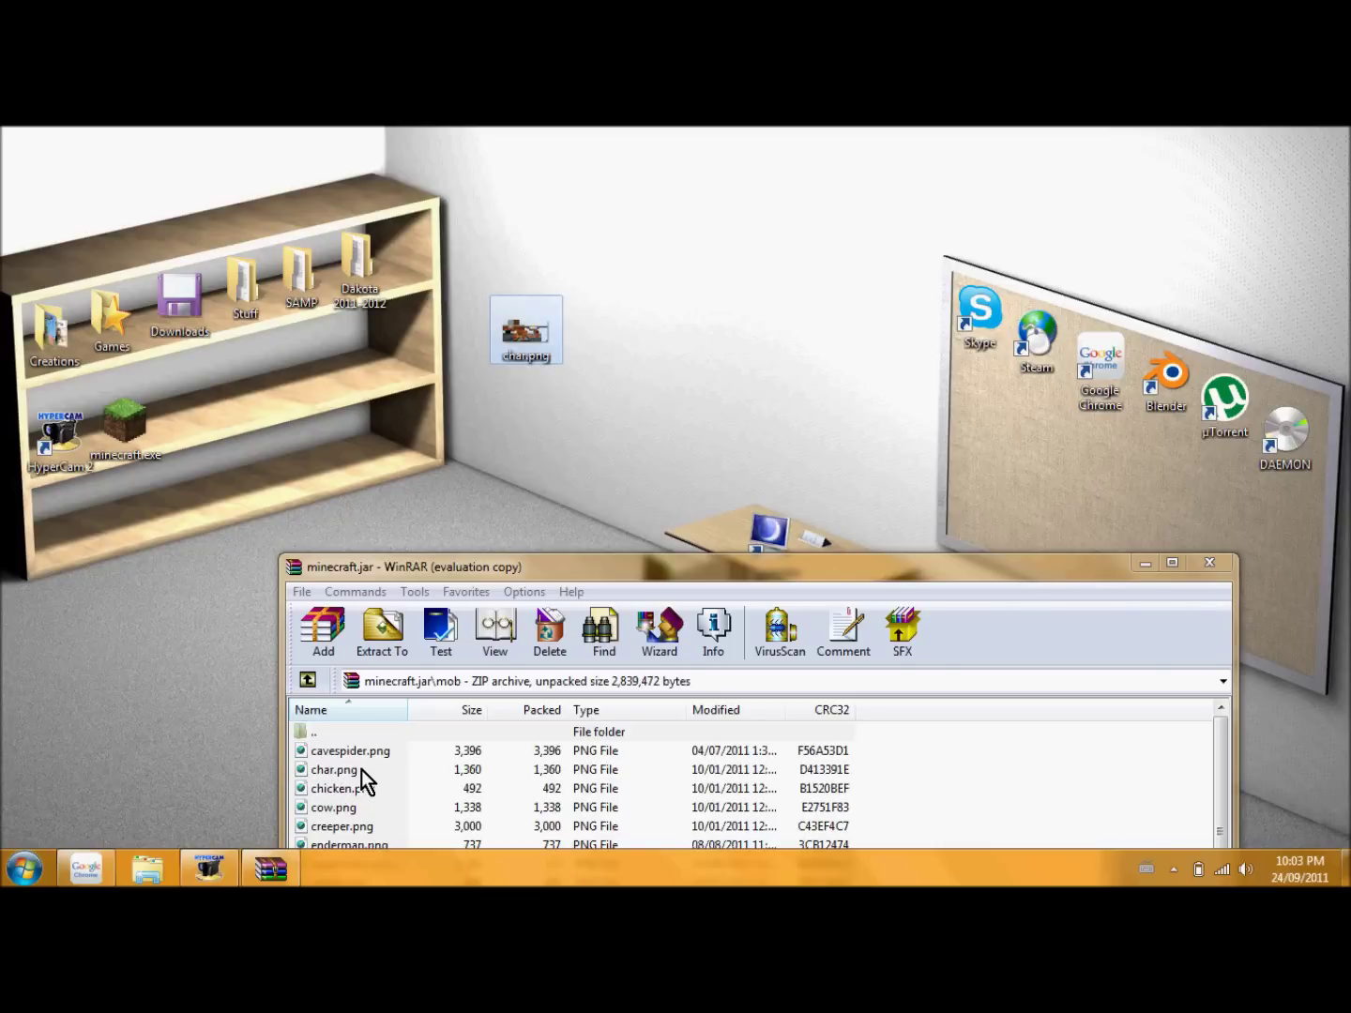
left_click_drag(541, 564, 842, 209)
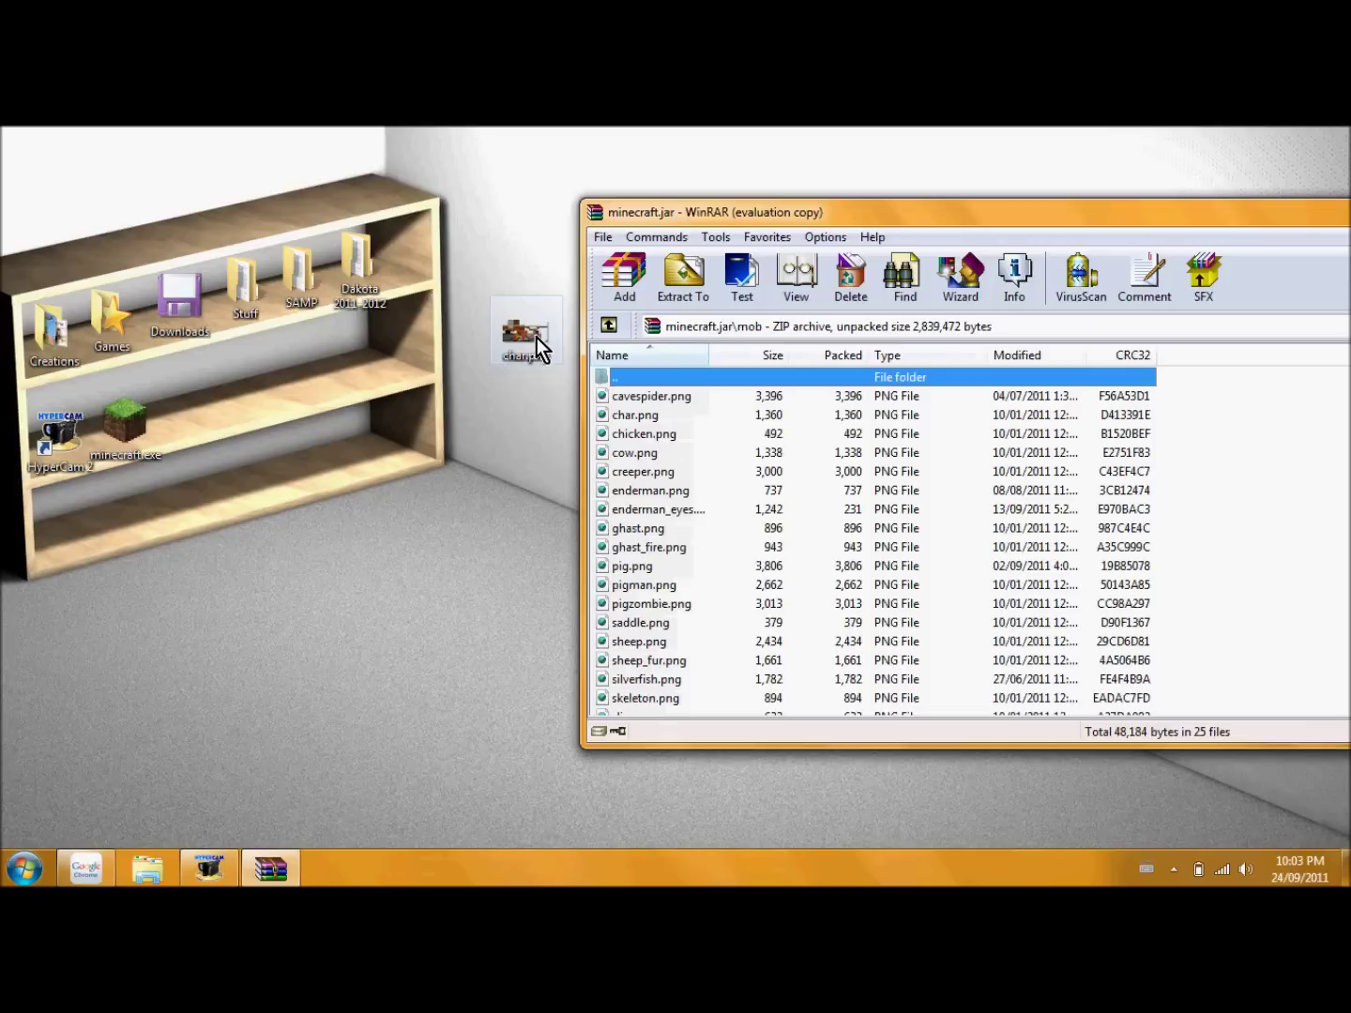
Step: Replace char.png in minecraft.jar's mob folder with the desktop char.png, then close WinRAR
left_click_drag(533, 336, 1228, 499)
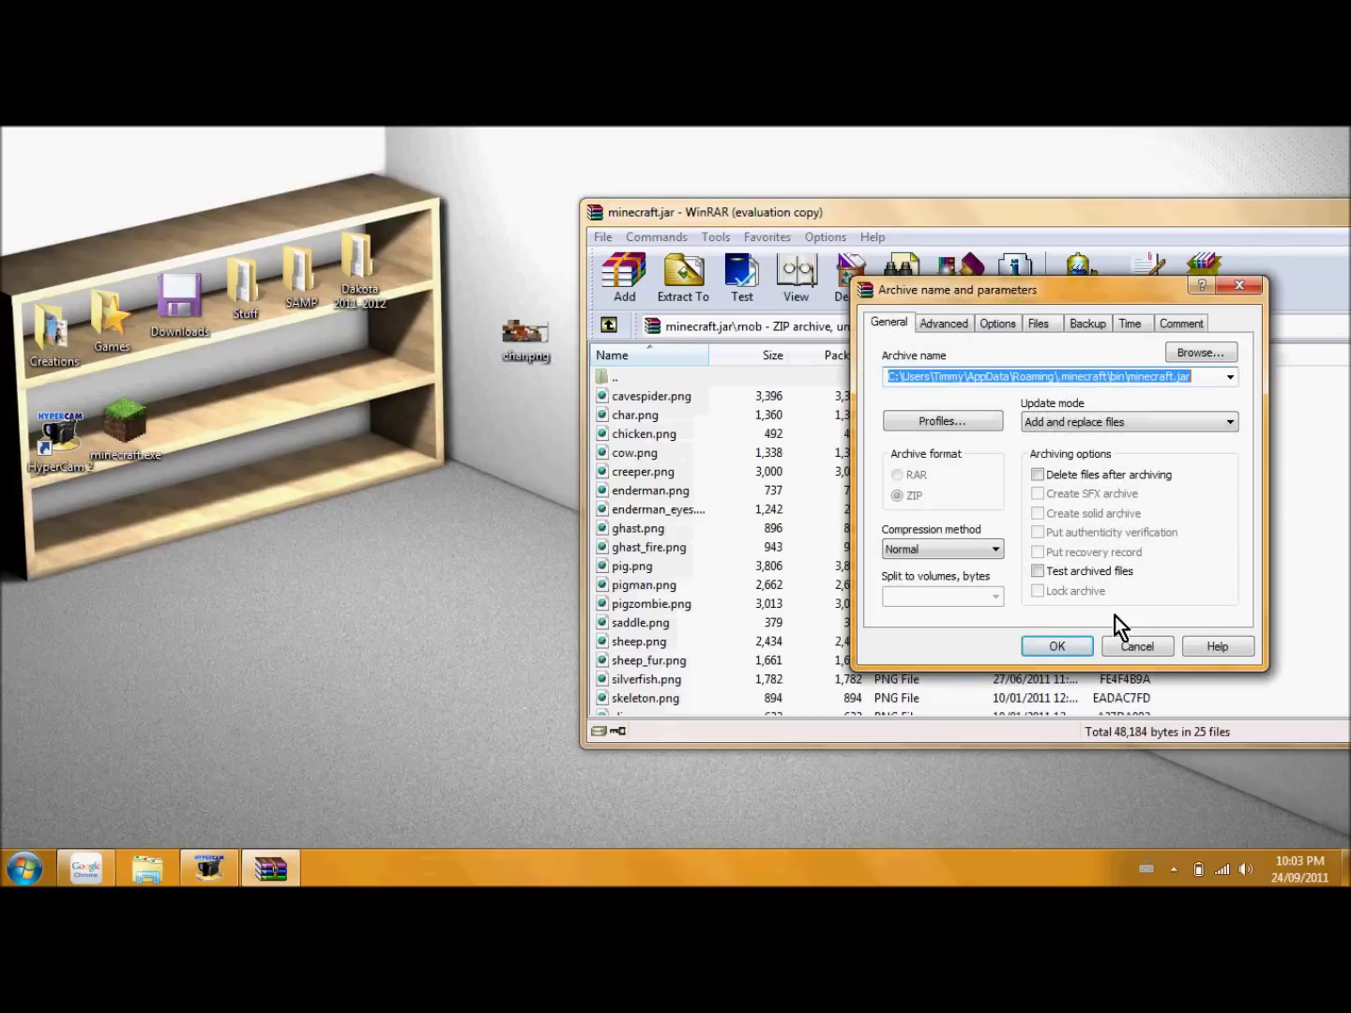
left_click(1076, 654)
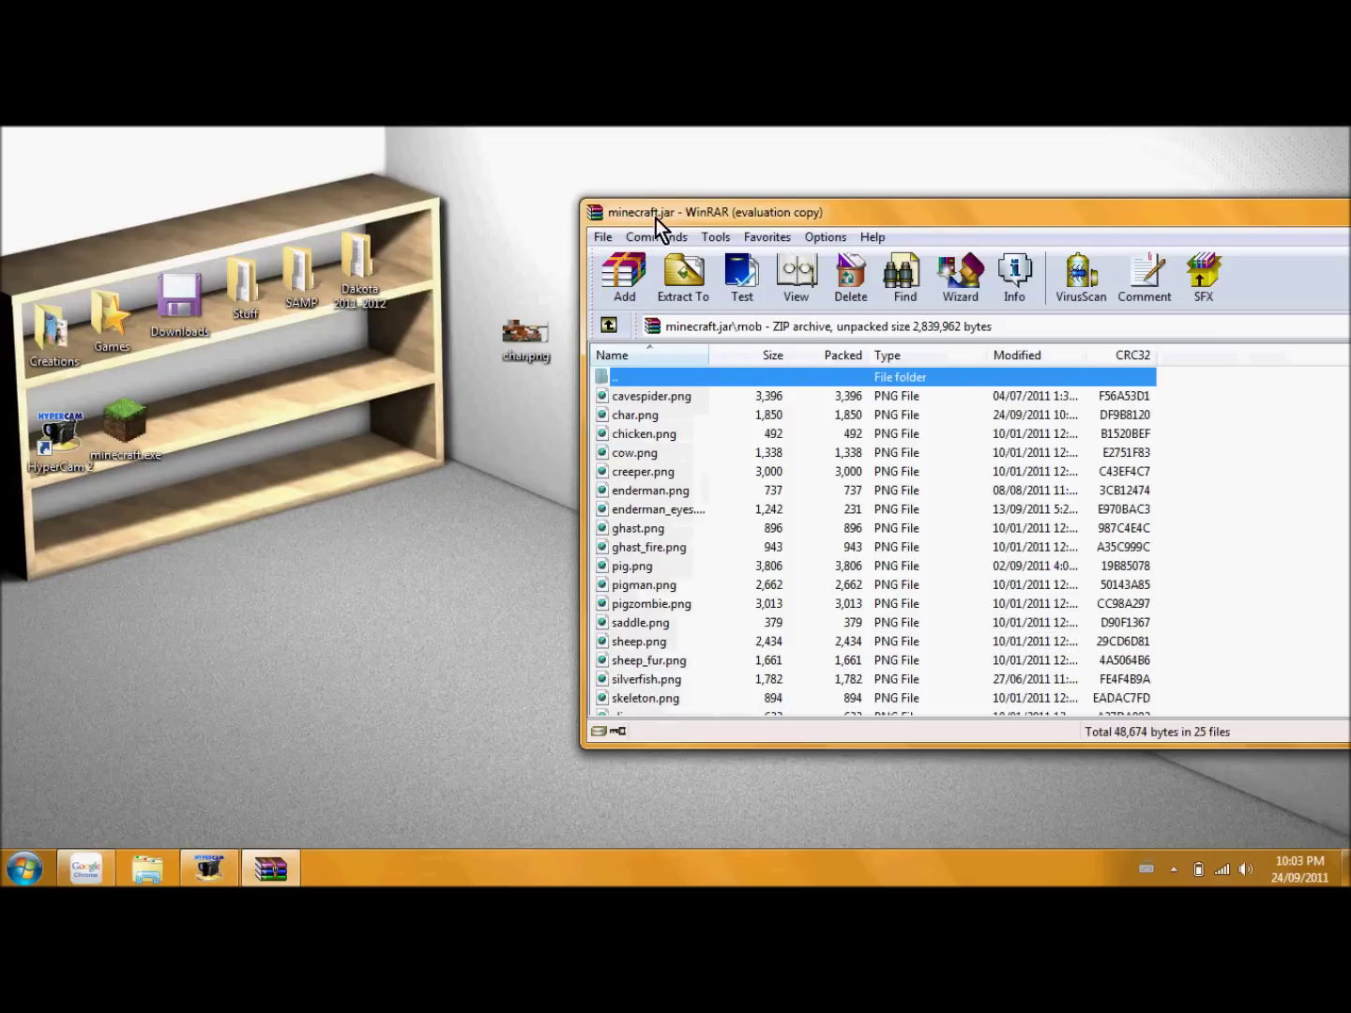
left_click_drag(657, 221, 166, 237)
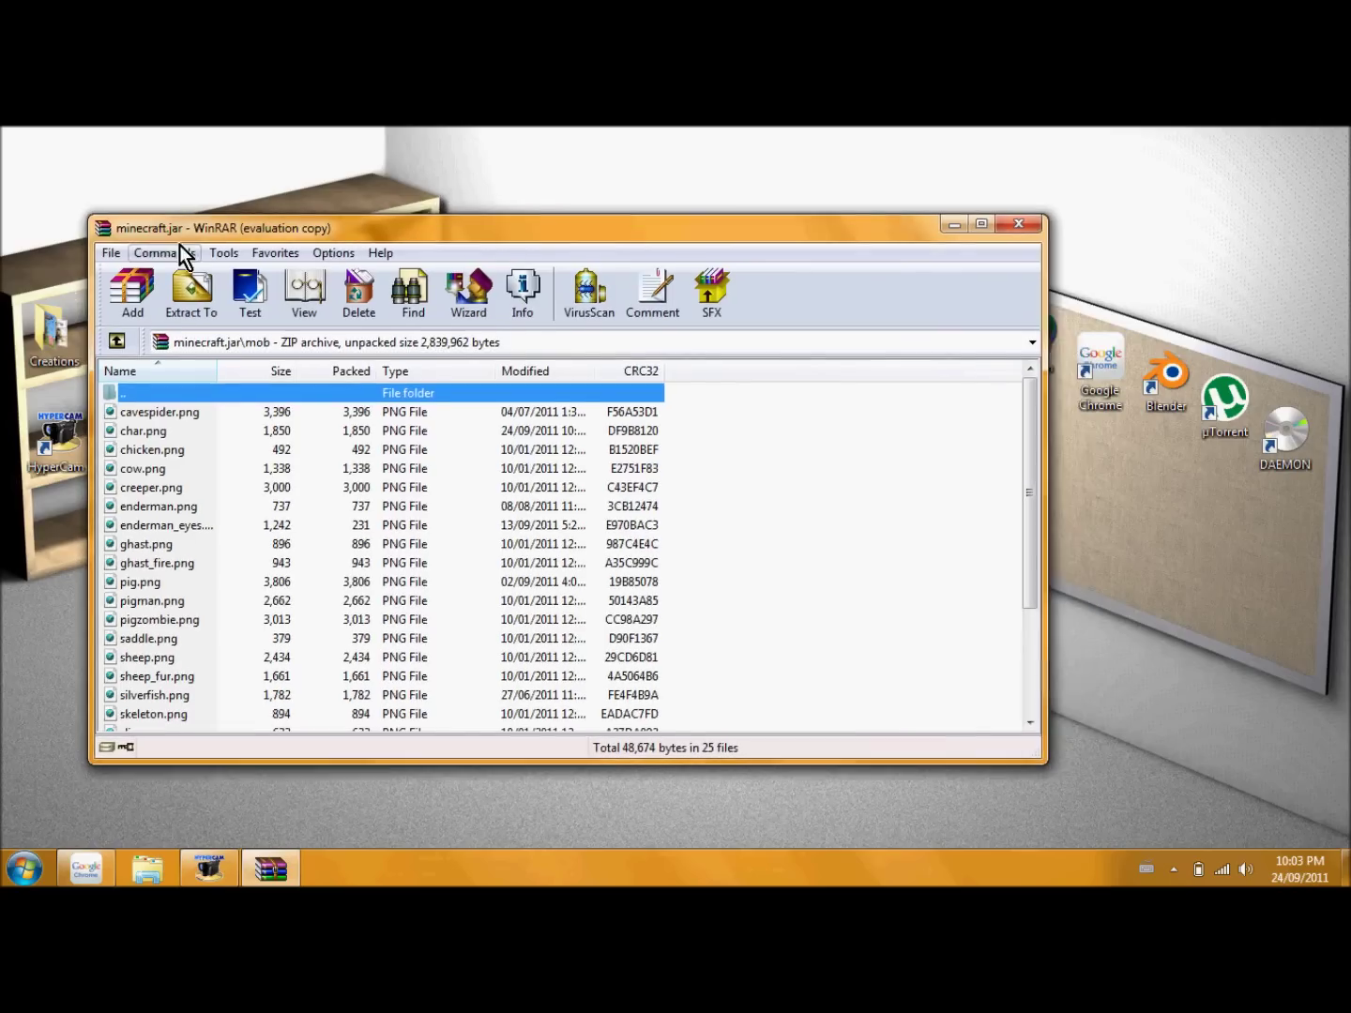
left_click(1016, 223)
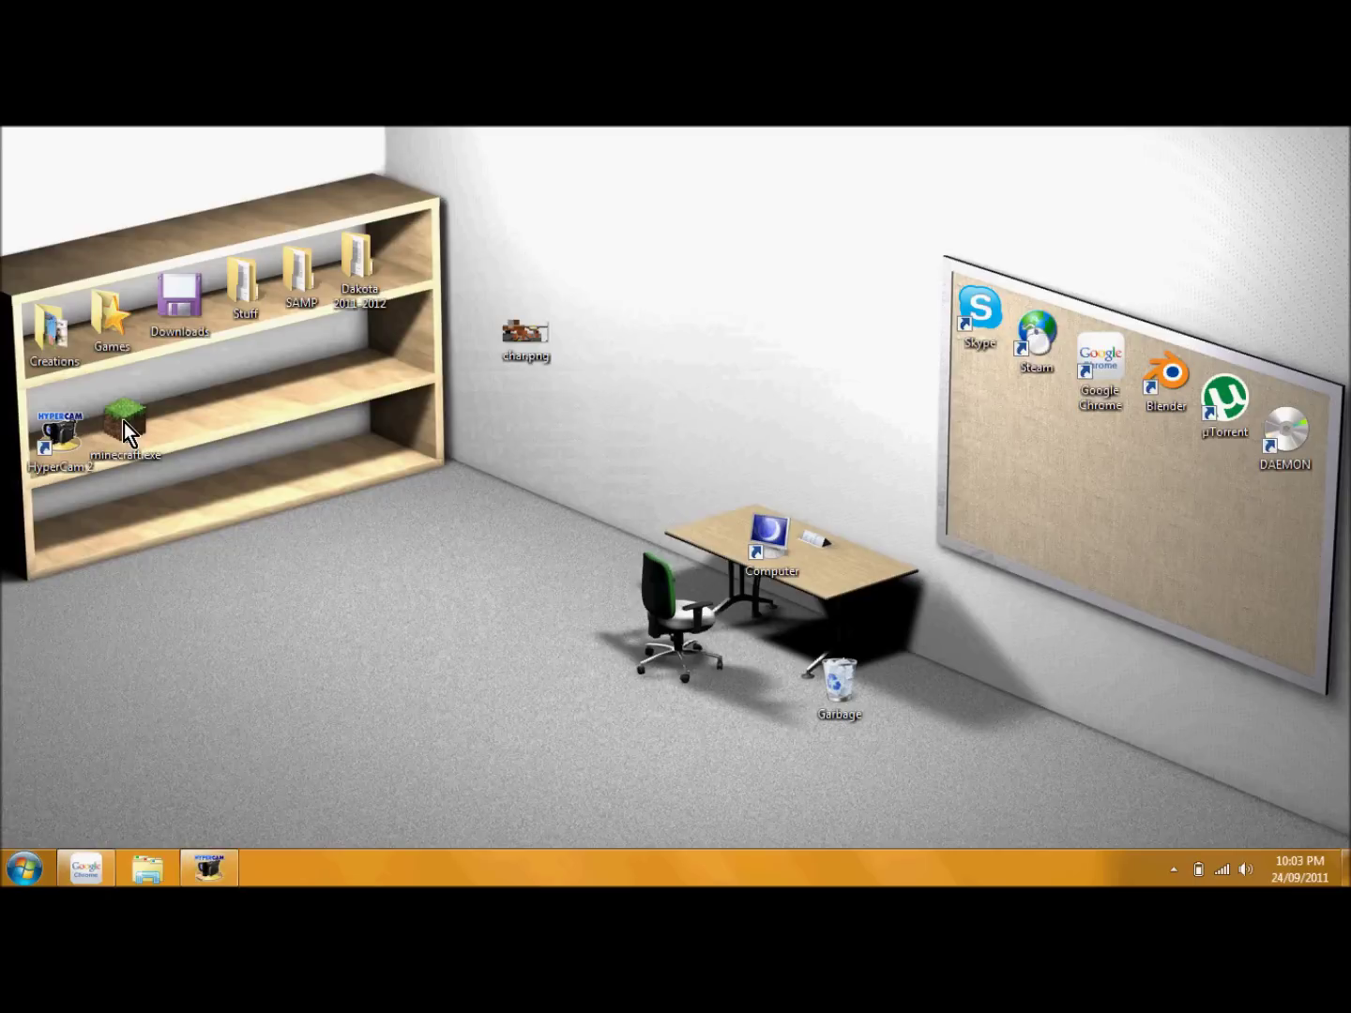
Step: Launch minecraft.exe from the desktop, allowing it past the Security Warning
double_click(123, 423)
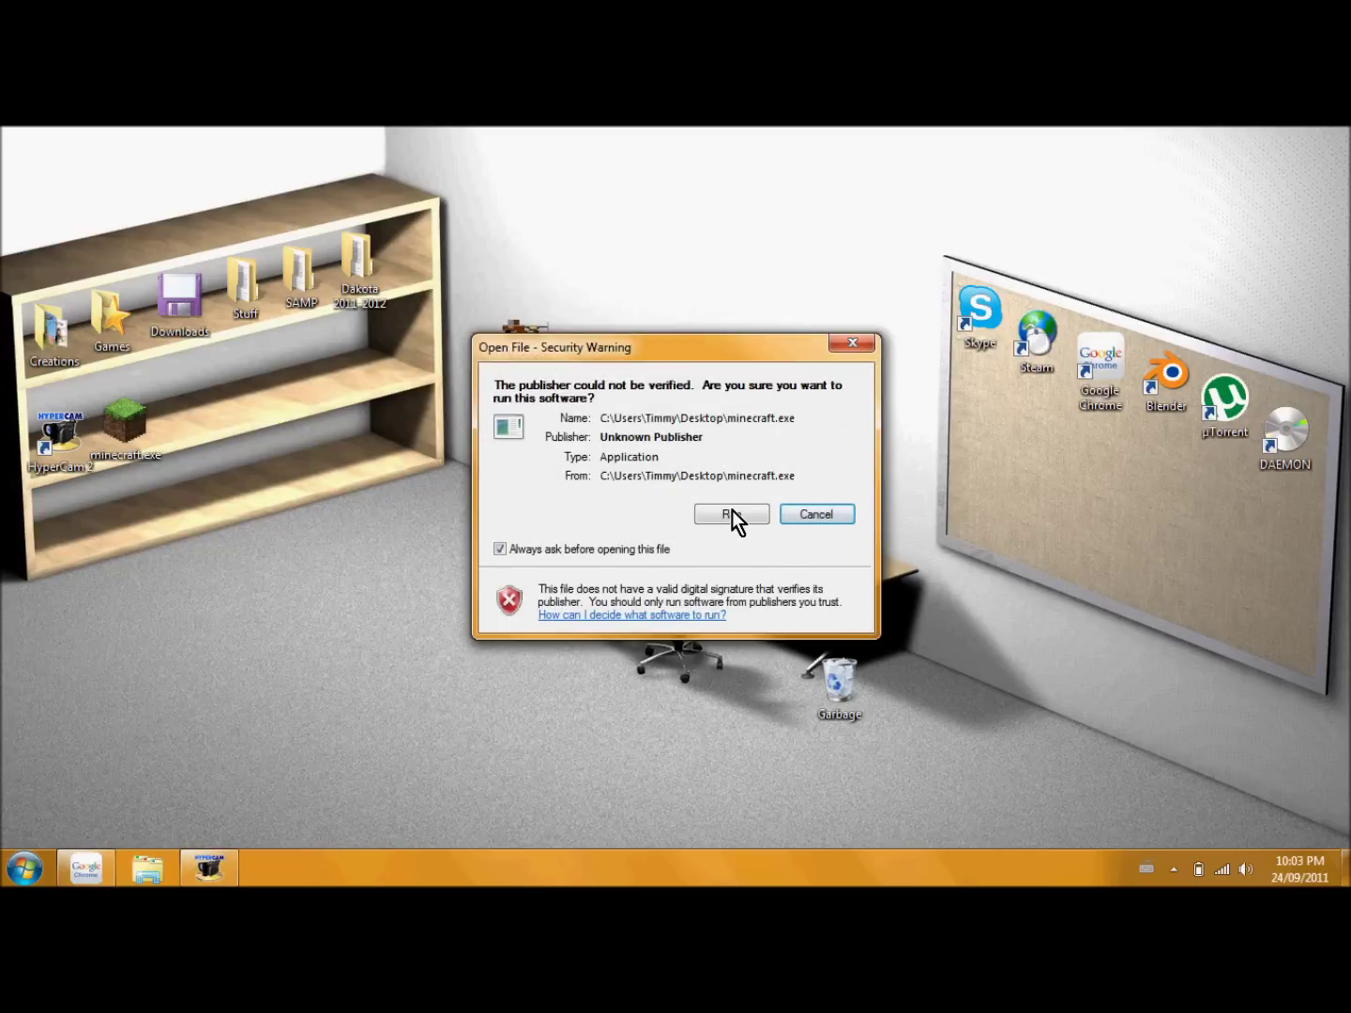
left_click(732, 517)
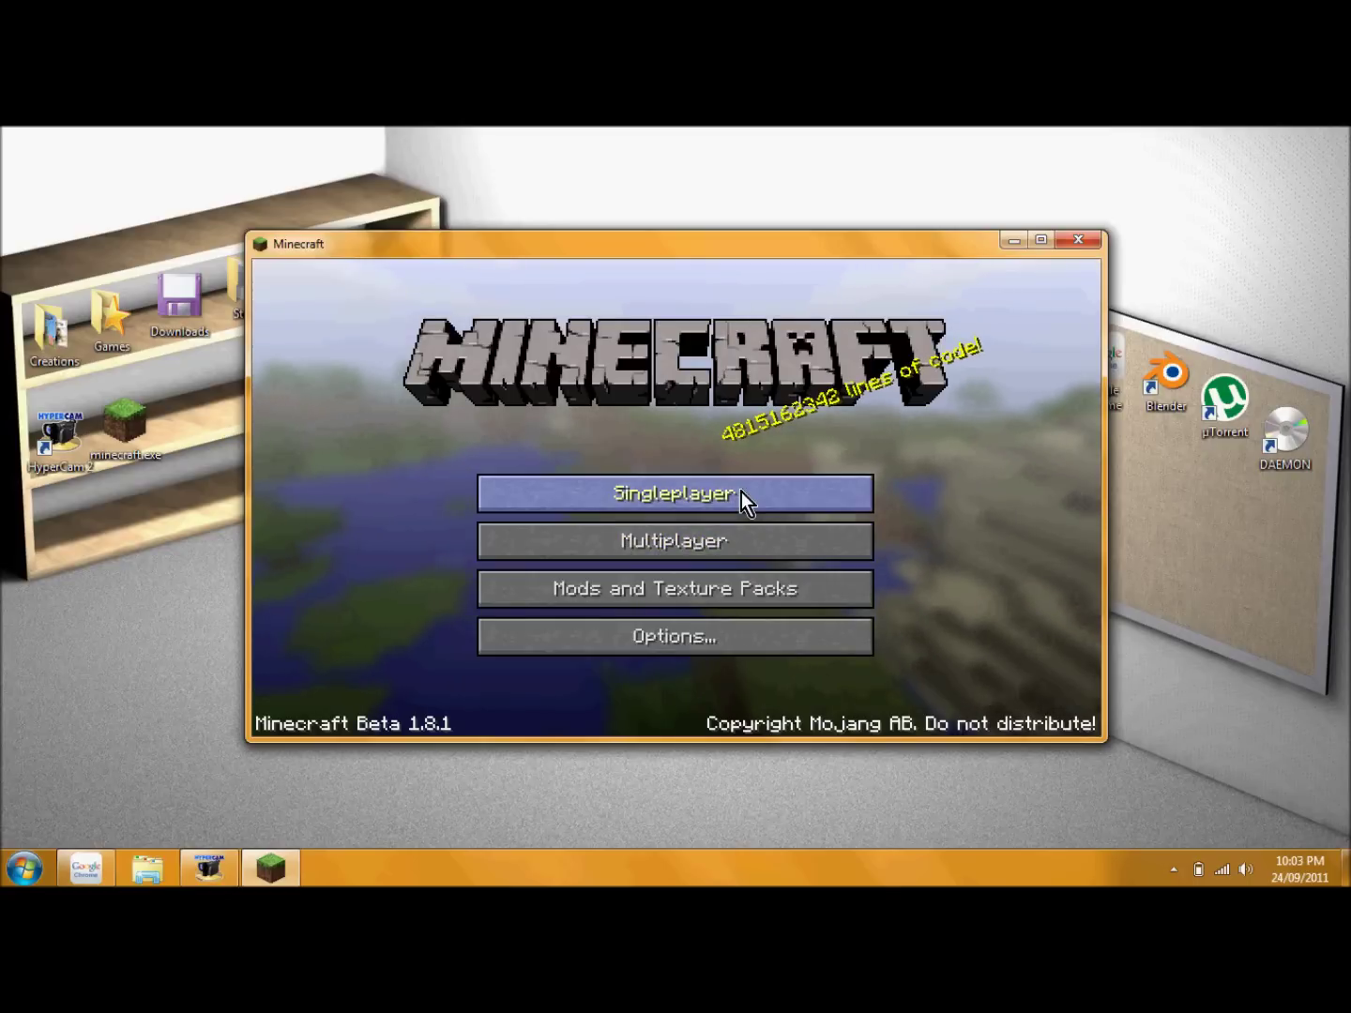
Step: Load the FunnZ singleplayer world and switch to third-person view to see the new skin
left_click(742, 492)
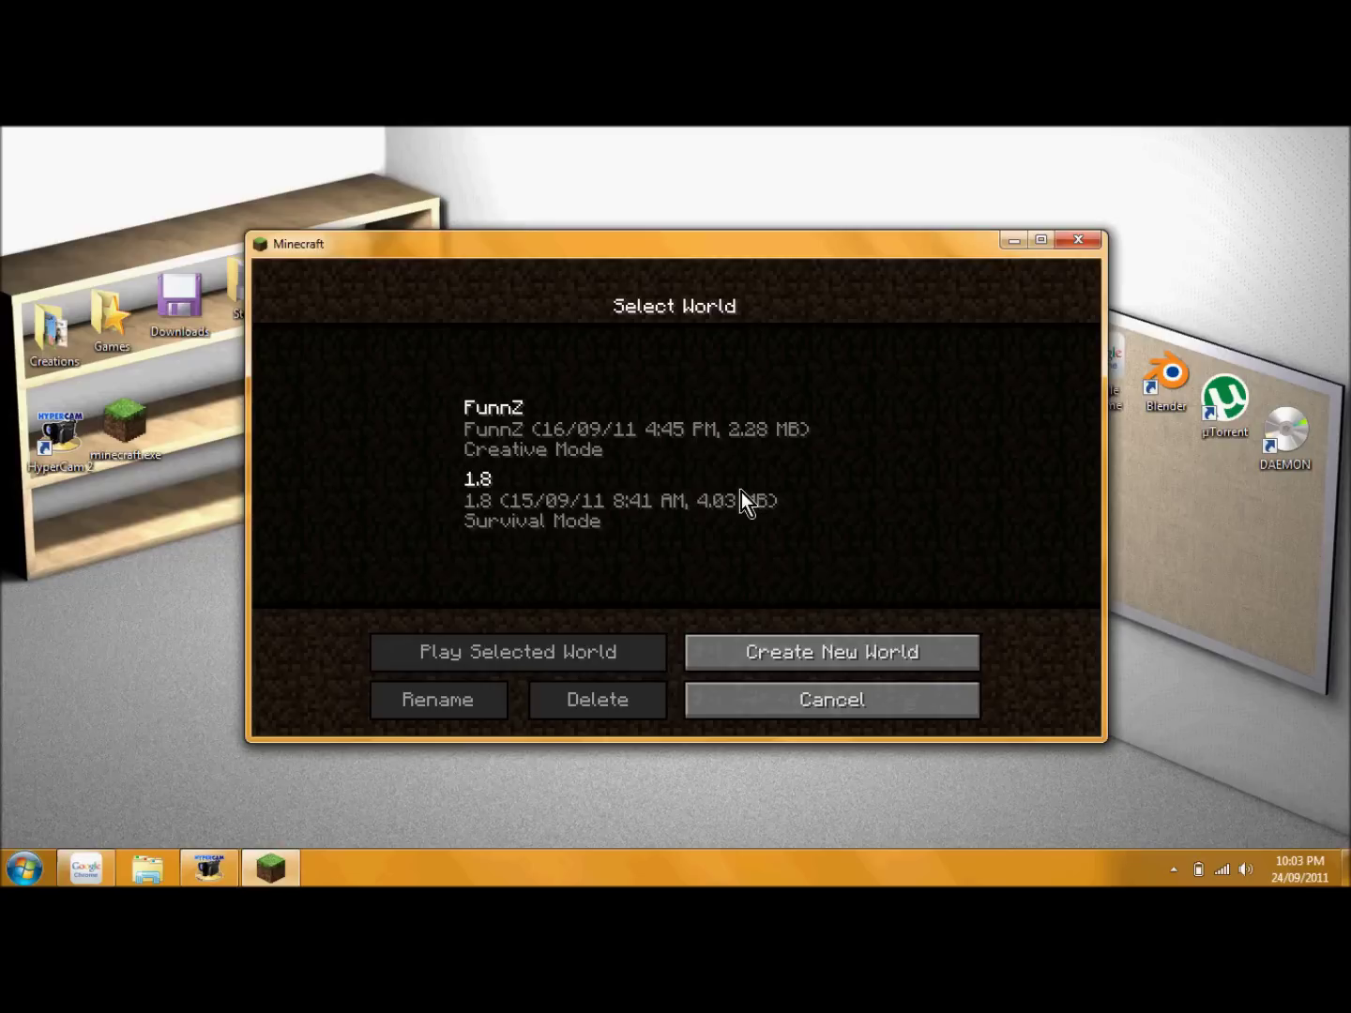
left_click(499, 433)
left_click(527, 655)
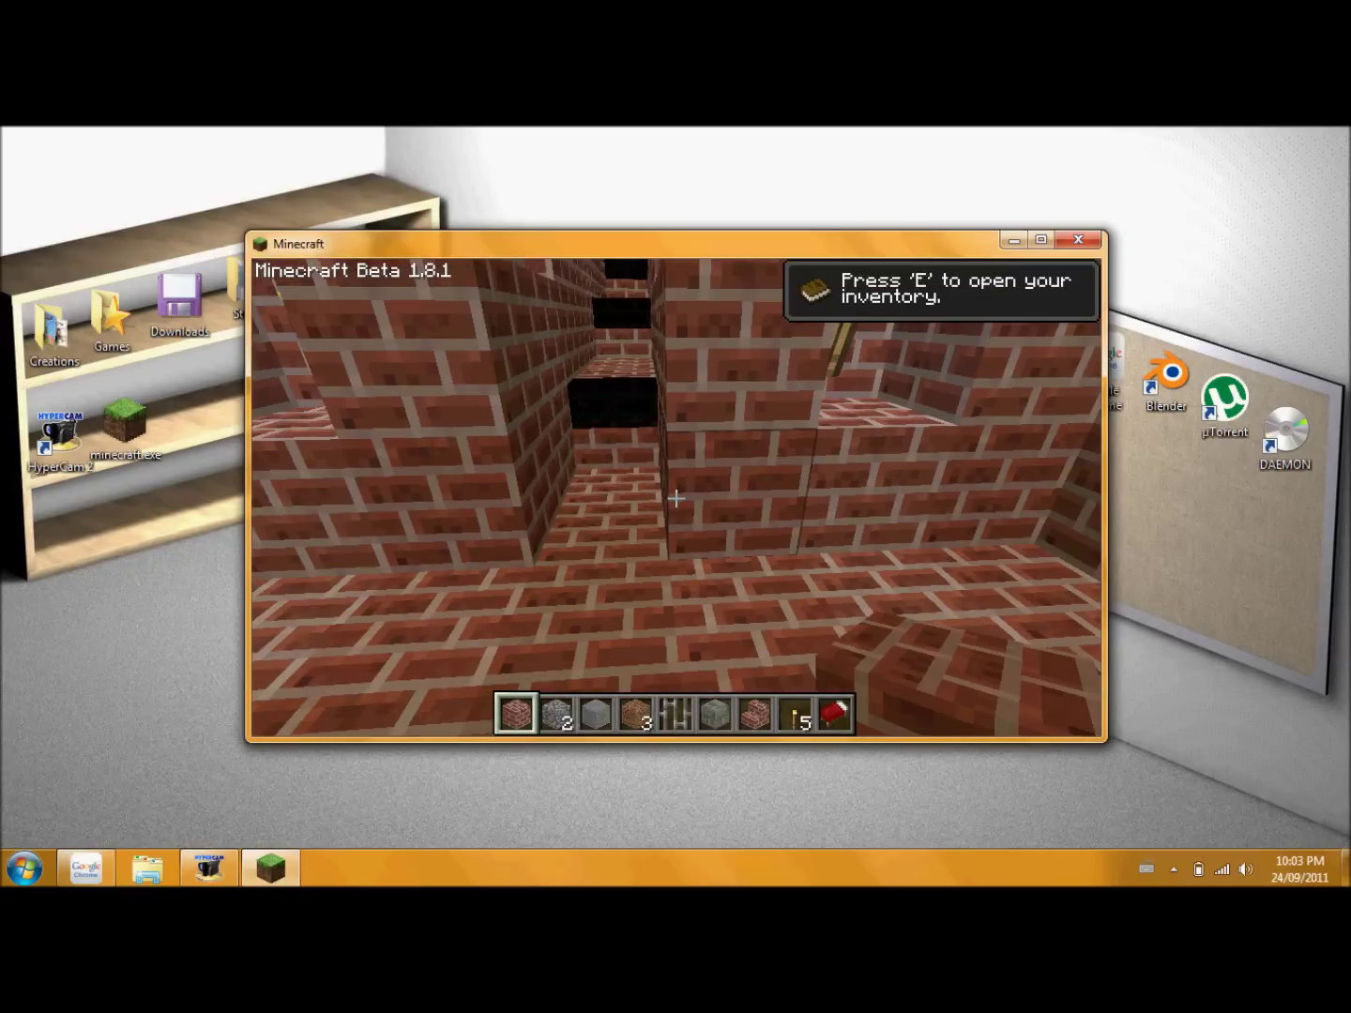
key("e")
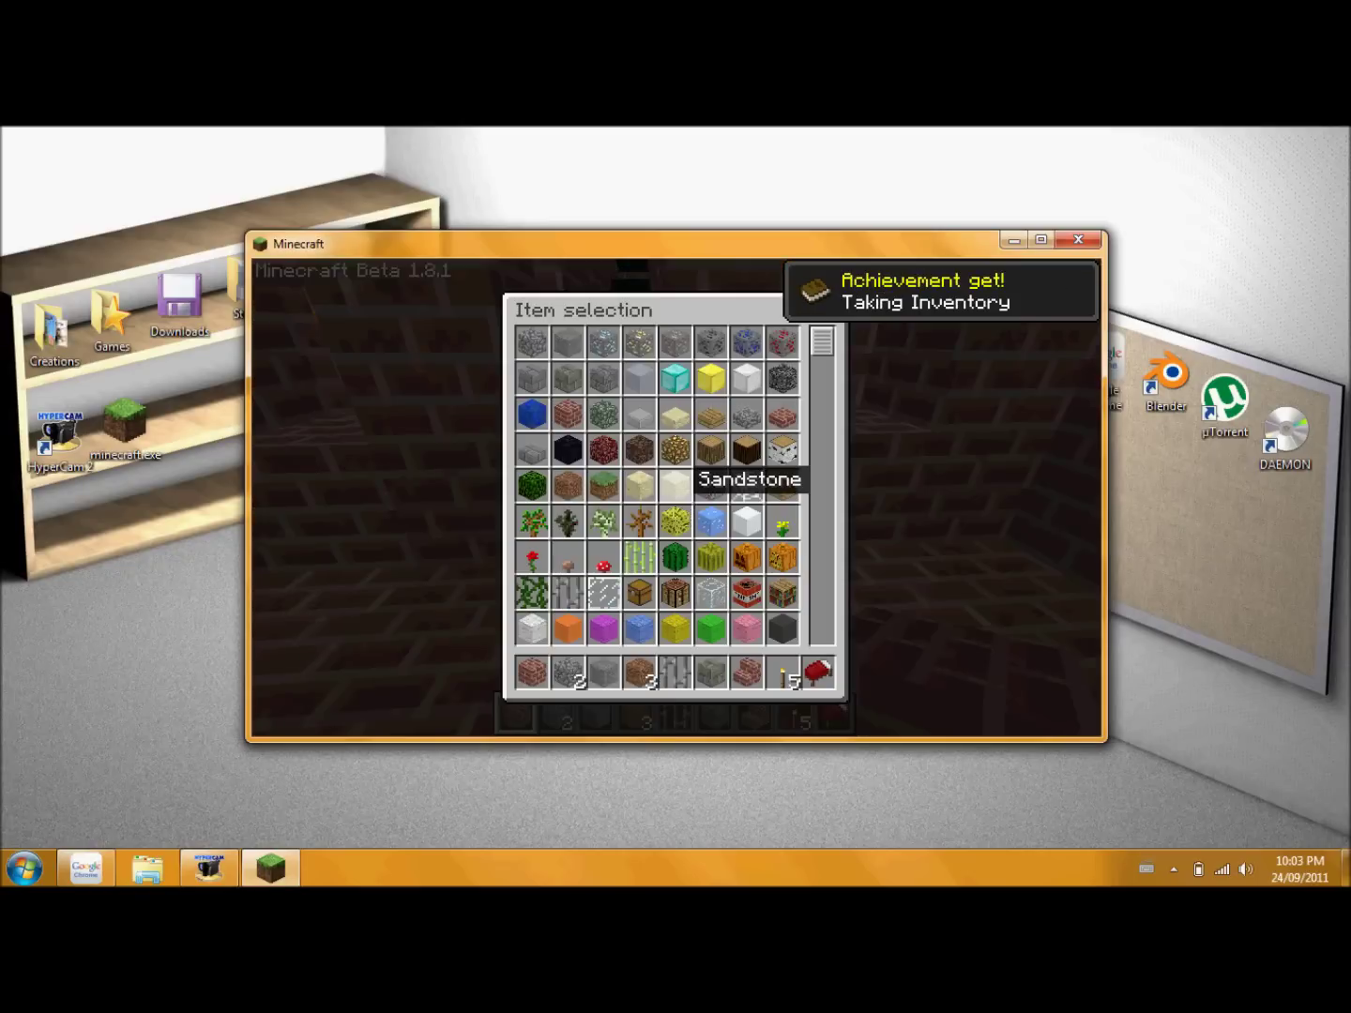
key("e")
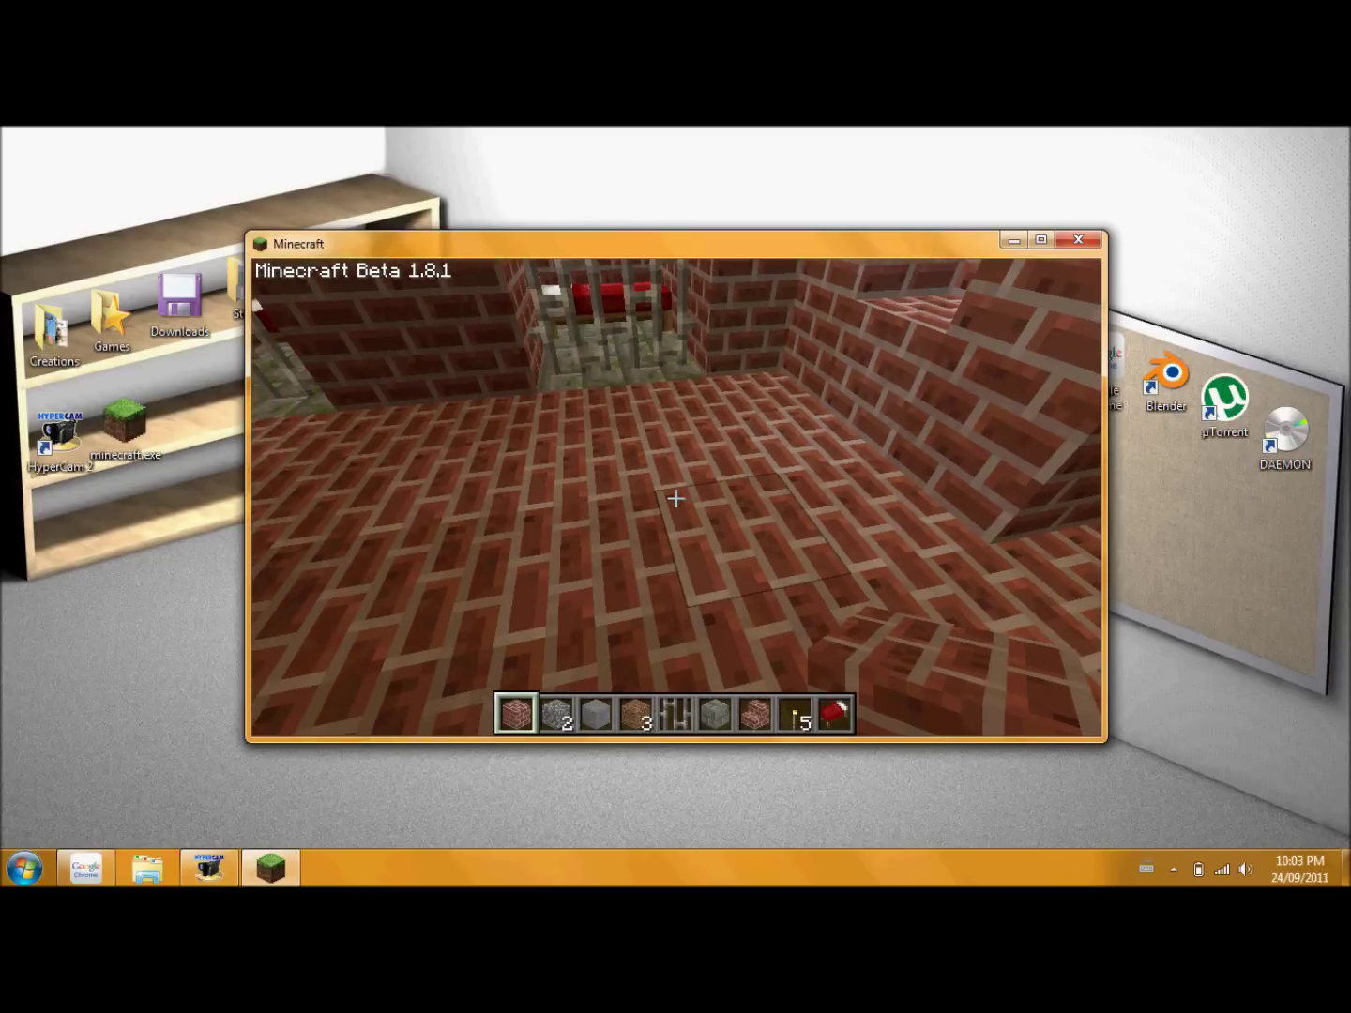
key("F5")
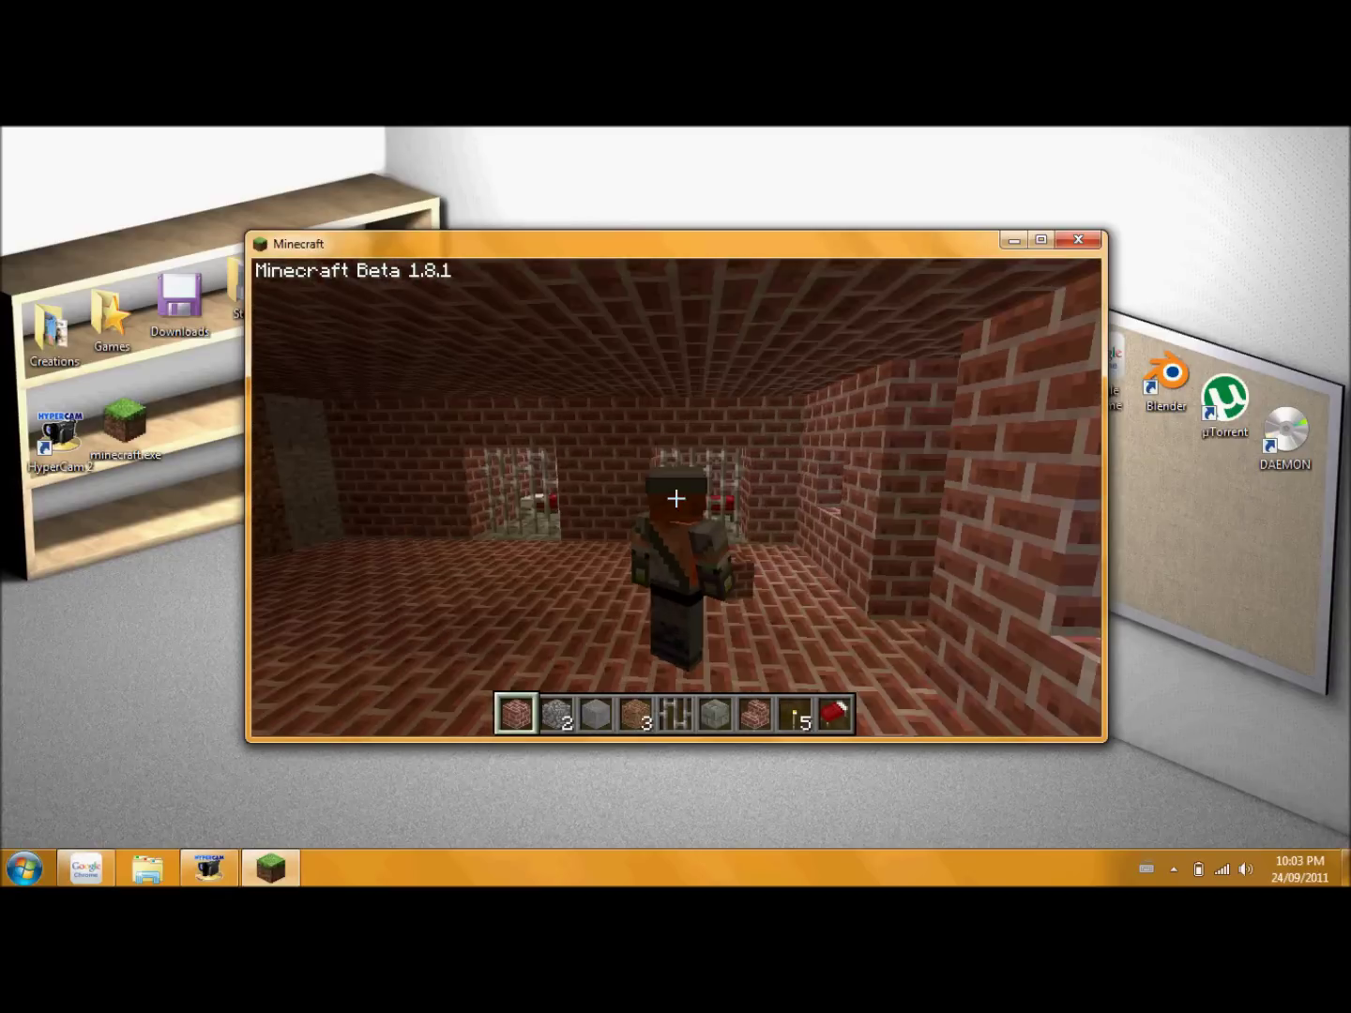